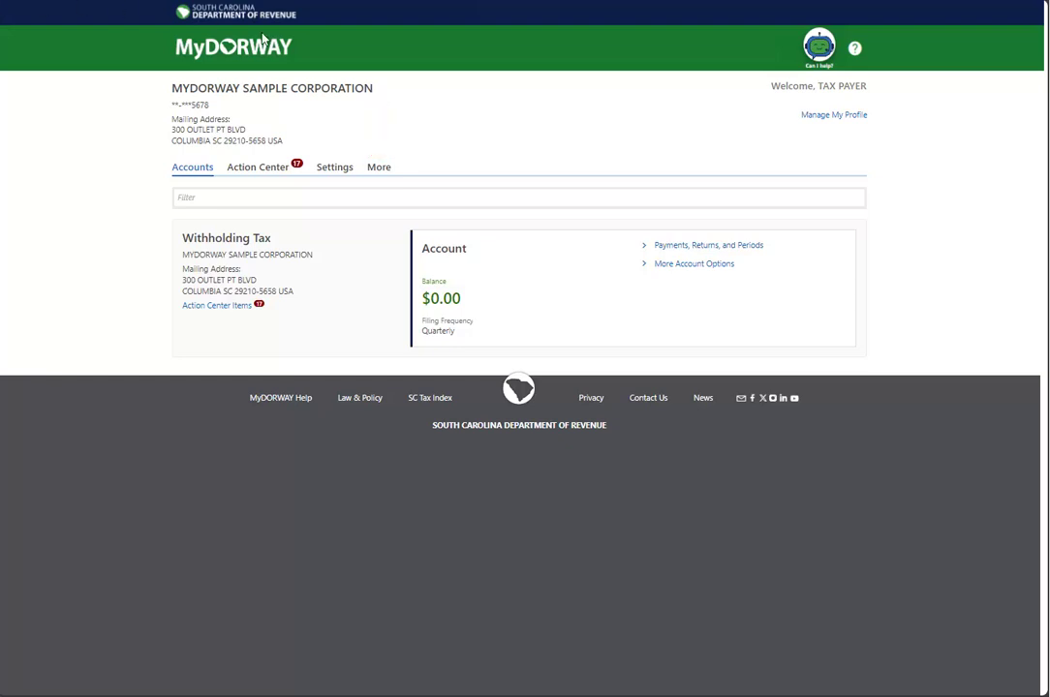
Step: Start a Batch Withholding Program application from the additional account services list
{"action": "left_click", "coordinate": [378, 168]}
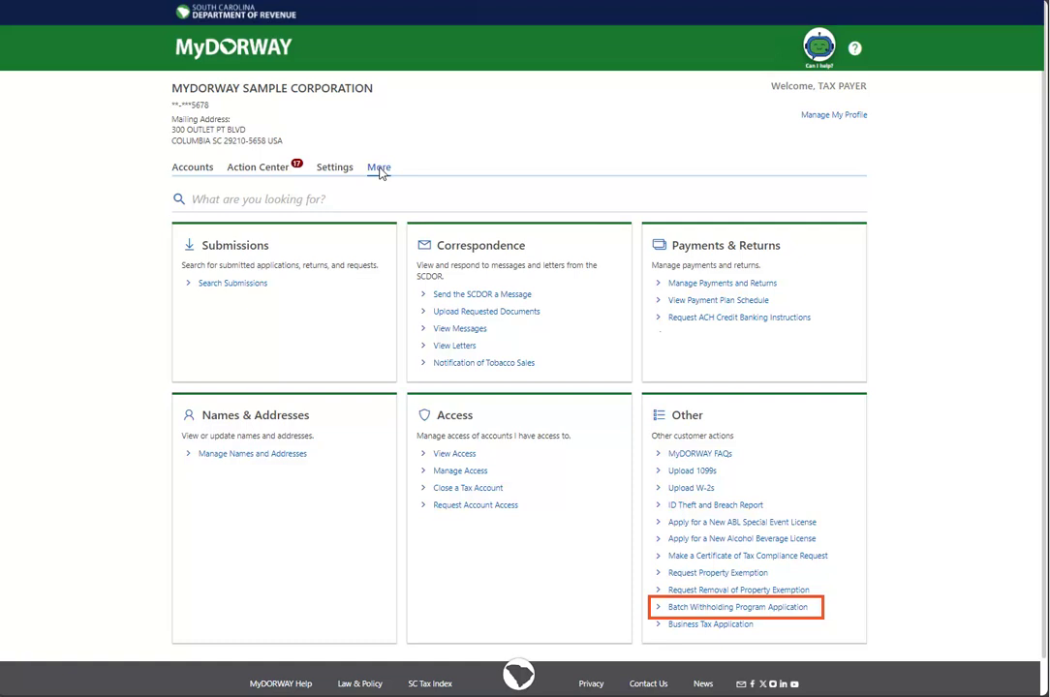
{"action": "left_click", "coordinate": [725, 611]}
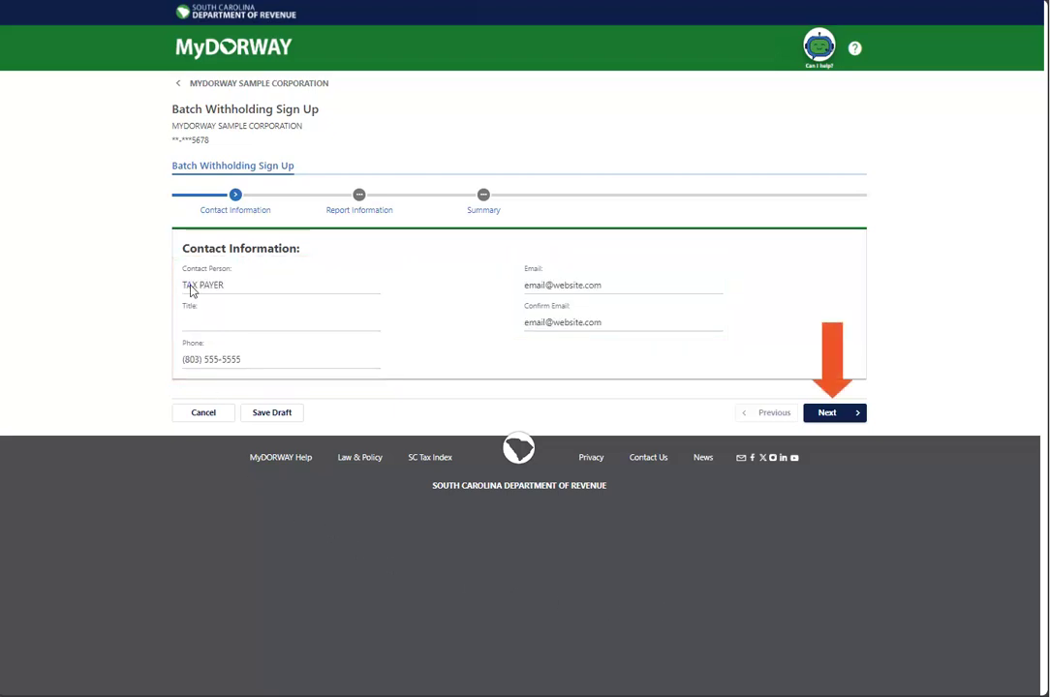
{"action": "left_click", "coordinate": [824, 413]}
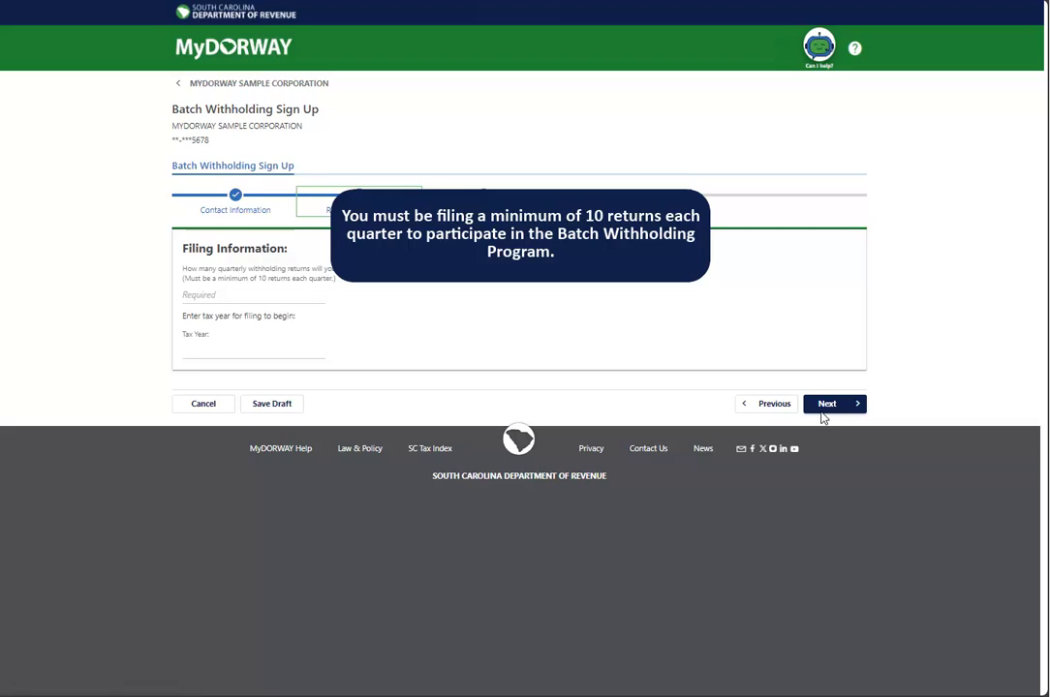
Step: Enter 10 quarterly returns beginning tax year 202X and continue to the summary
{"action": "left_click", "coordinate": [233, 295]}
{"action": "type", "text": "10"}
{"action": "left_click", "coordinate": [194, 351]}
{"action": "type", "text": "202X"}
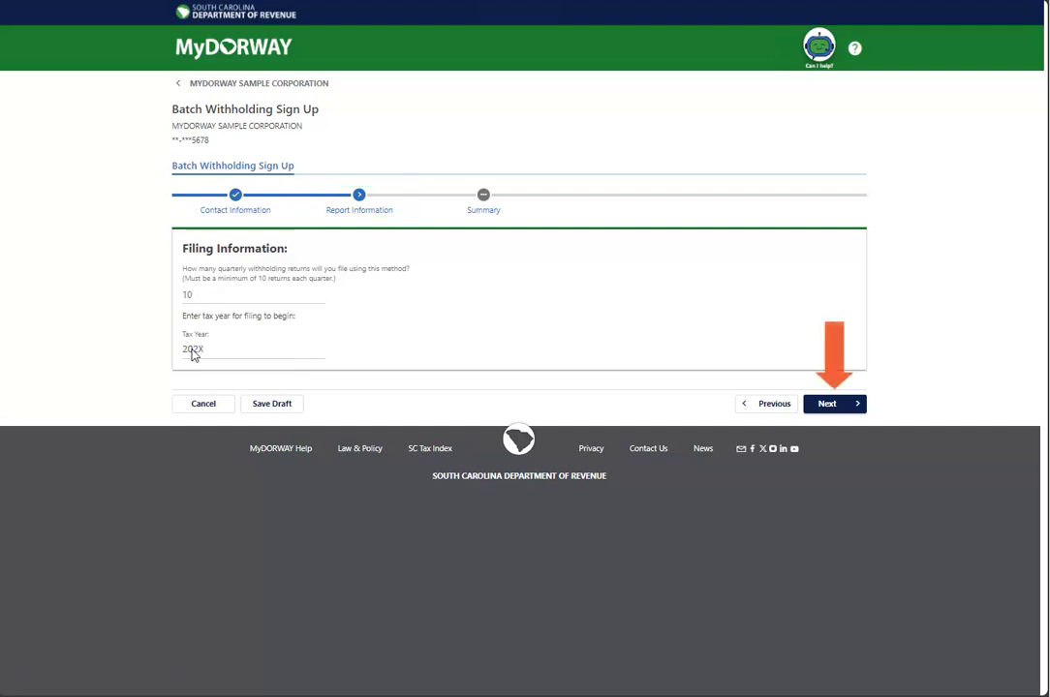
{"action": "left_click", "coordinate": [831, 403]}
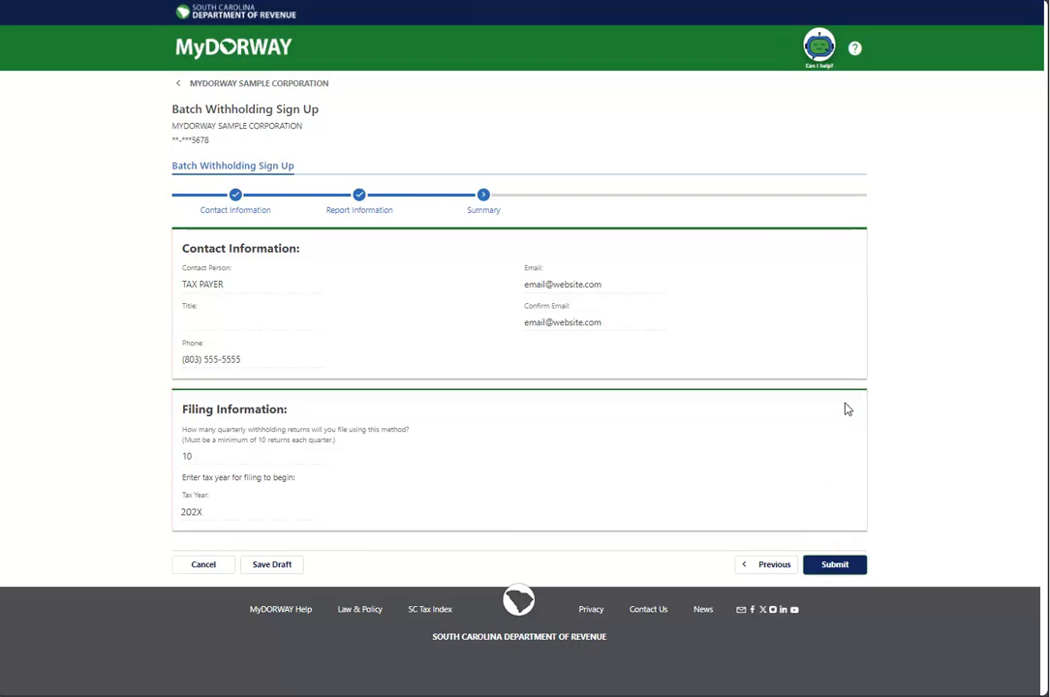
Step: Submit the sign-up application, signing with the account password in the confirmation dialog
{"action": "left_click", "coordinate": [835, 566]}
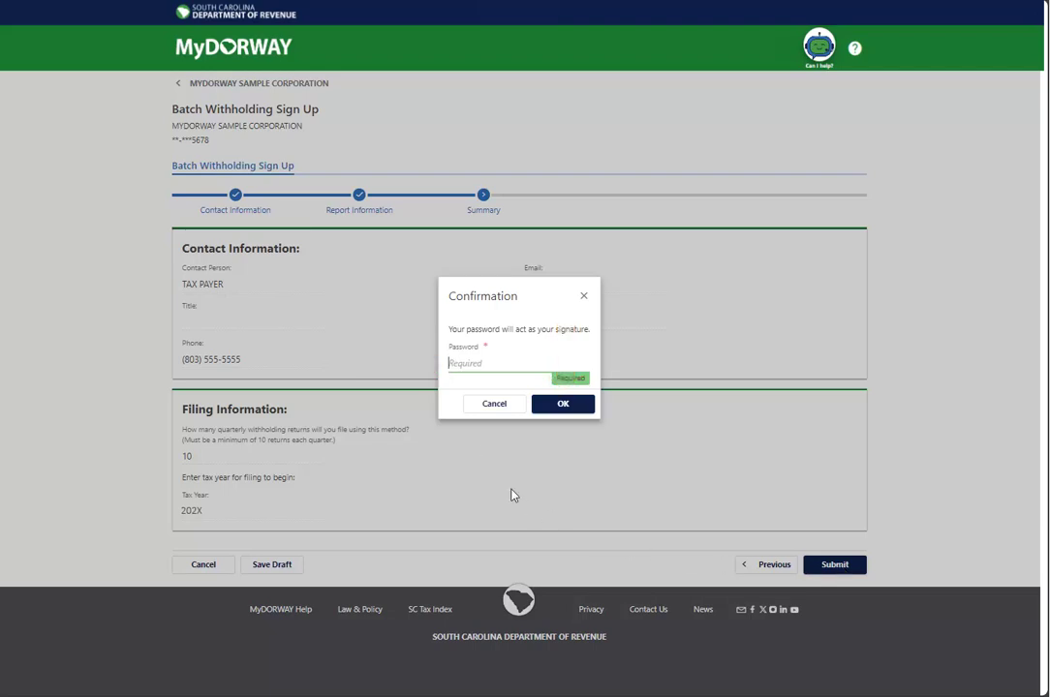
{"action": "left_click", "coordinate": [452, 365]}
{"action": "key", "text": "ctrl+v"}
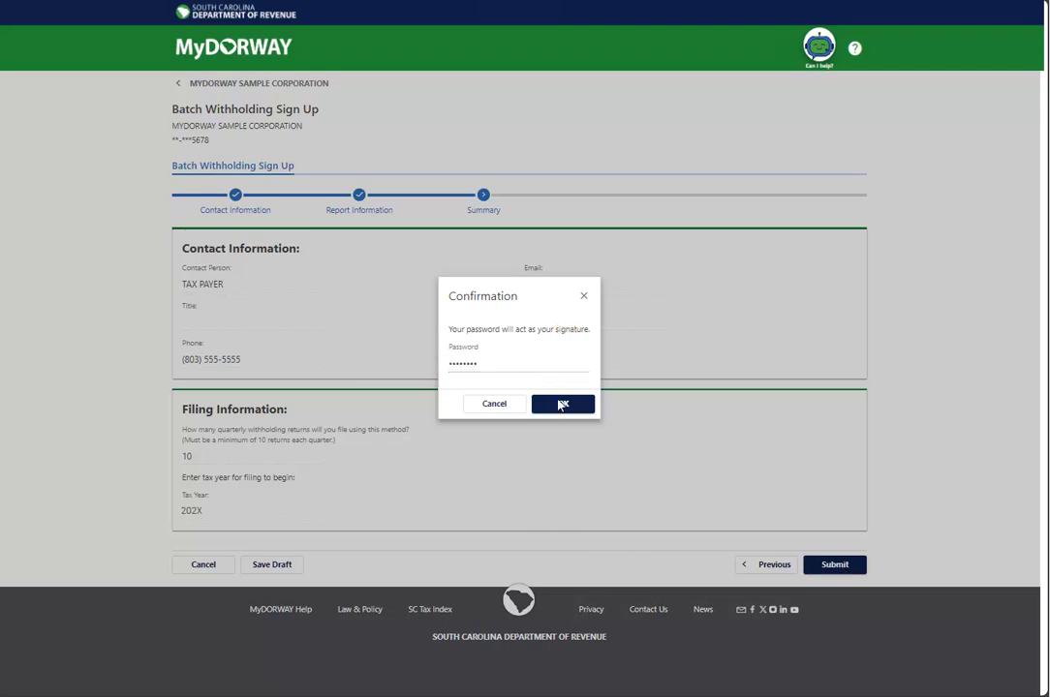
{"action": "left_click", "coordinate": [562, 404]}
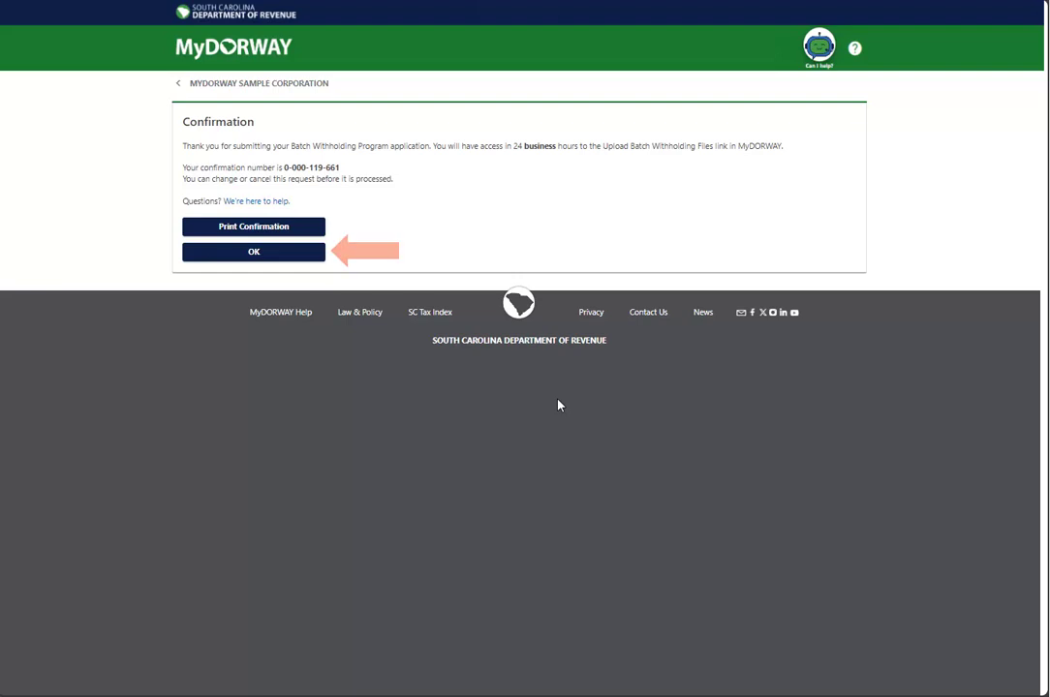
Step: Dismiss the confirmation and start Upload Batch Withholding Return Files from the More services
{"action": "left_click", "coordinate": [249, 254]}
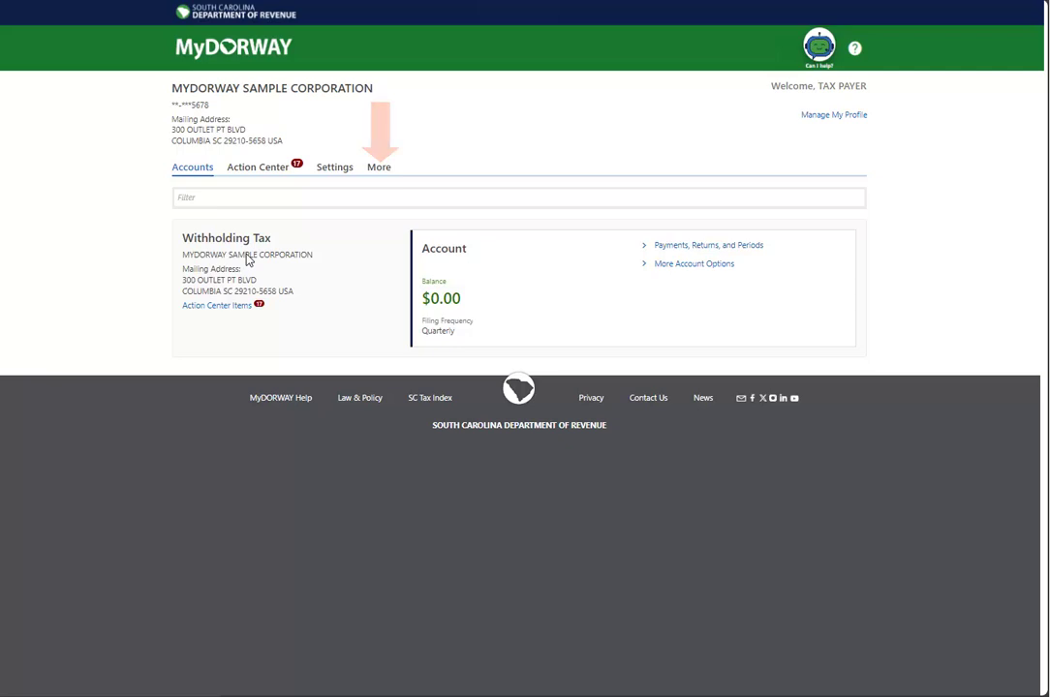
{"action": "left_click", "coordinate": [379, 168]}
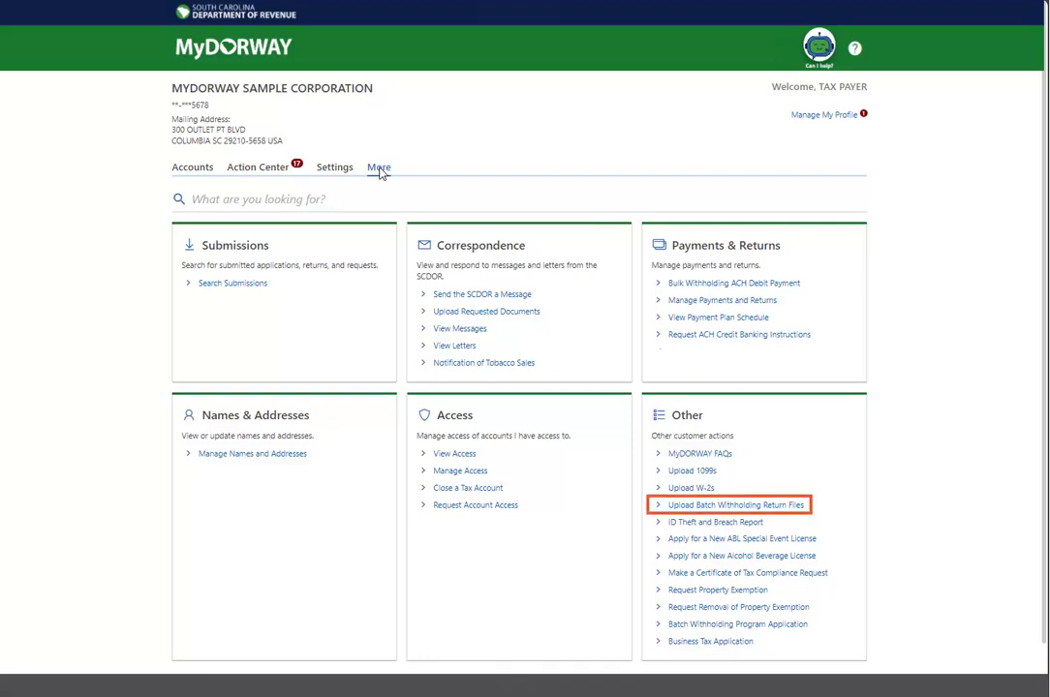
{"action": "left_click", "coordinate": [712, 505]}
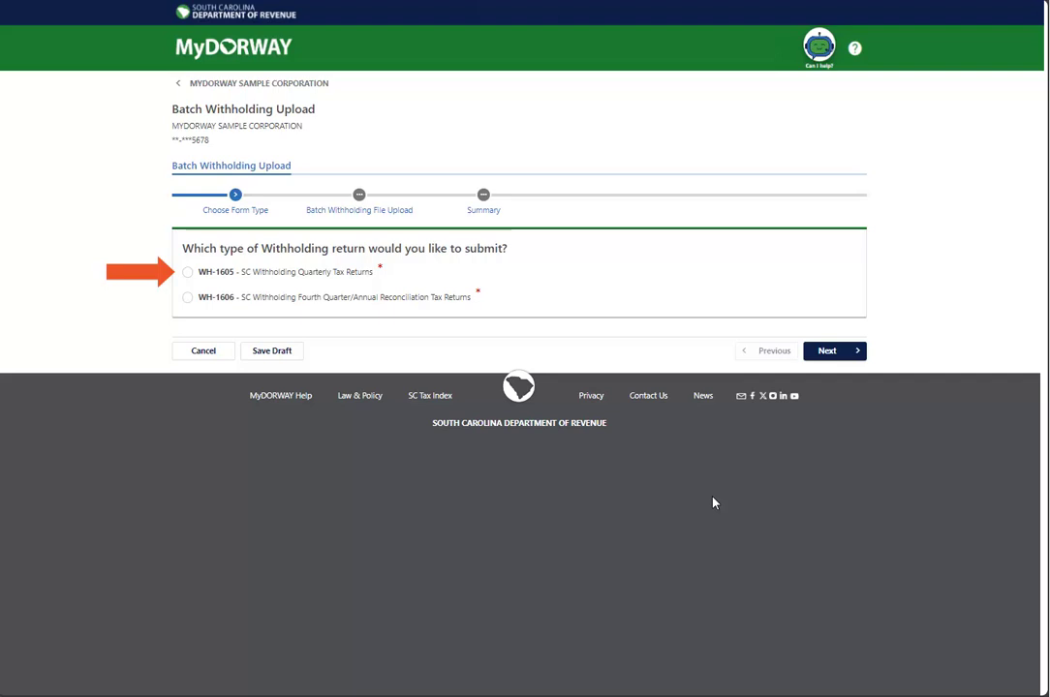
Step: Select WH-1605 quarterly returns, add the contact phone number, and confirm the submitter details
{"action": "left_click", "coordinate": [188, 273]}
{"action": "left_click", "coordinate": [841, 351]}
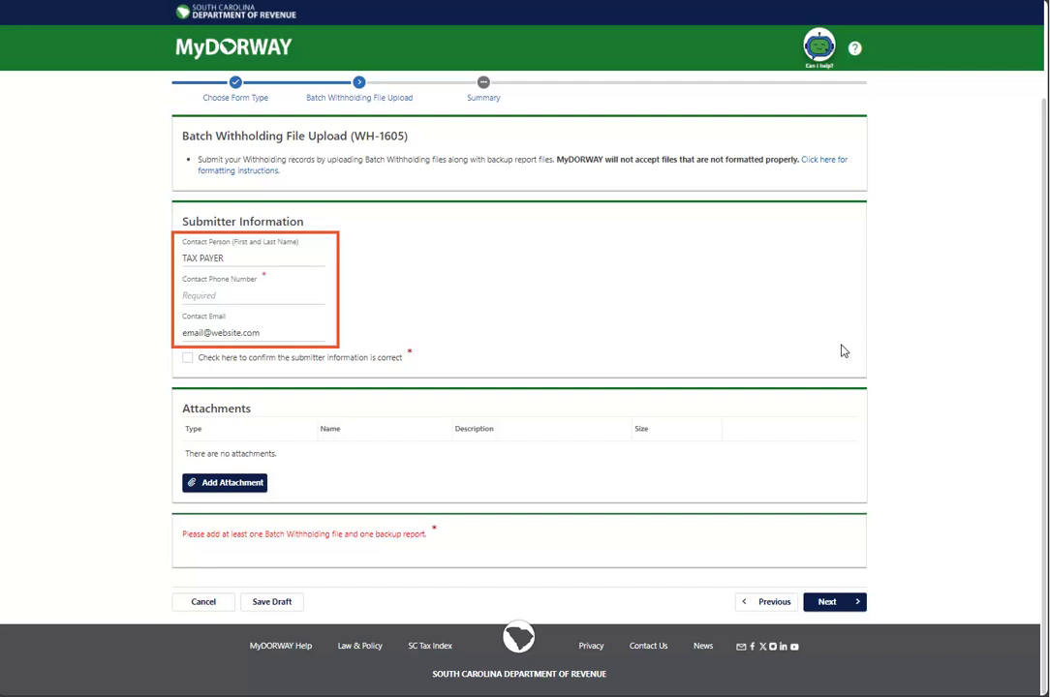
{"action": "left_click", "coordinate": [195, 295]}
{"action": "type", "text": "8035555555"}
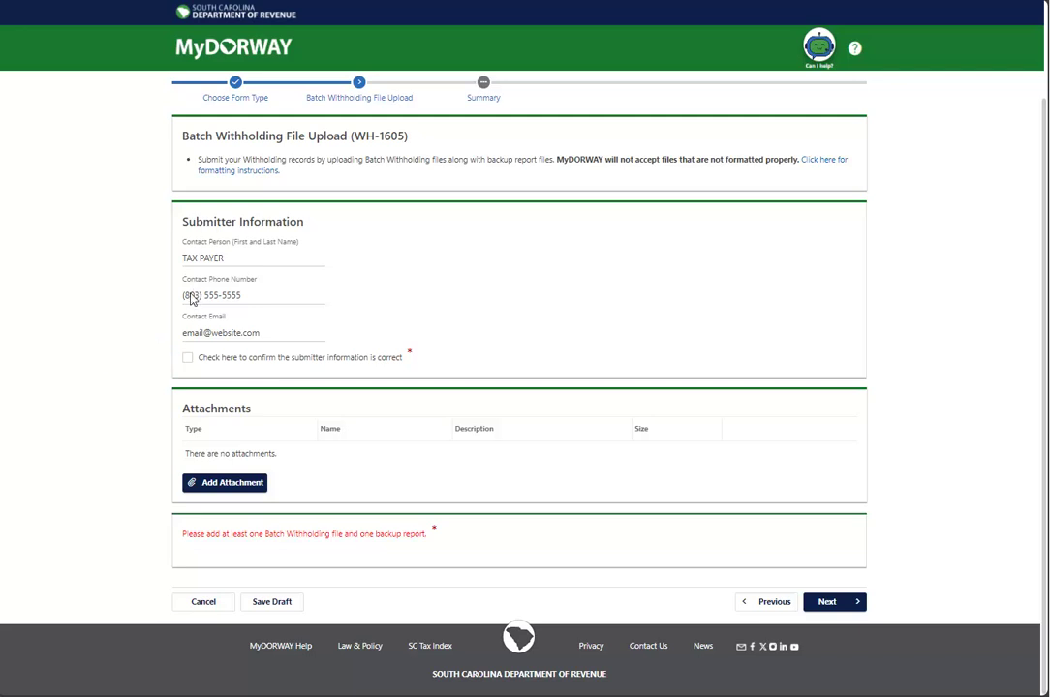
{"action": "left_click", "coordinate": [188, 358]}
{"action": "left_click", "coordinate": [188, 358]}
{"action": "left_click", "coordinate": [232, 482]}
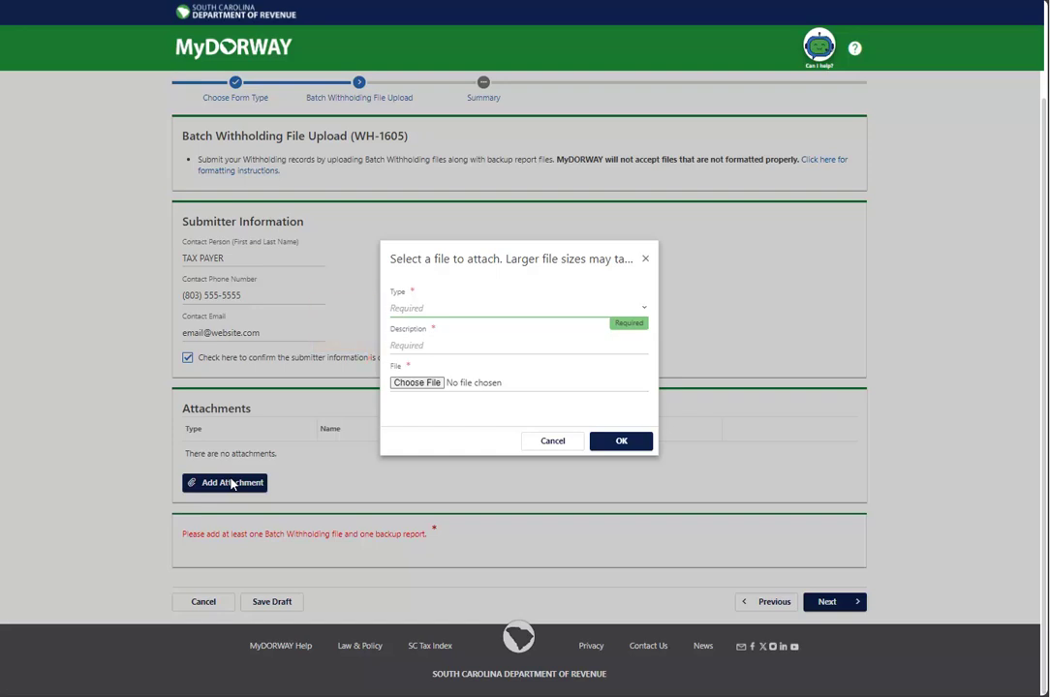
Step: Attach Batch 1605.txt as a Batch Withholding File described 'Batch 1605', plus the Backup Report spreadsheet
{"action": "left_click", "coordinate": [431, 312]}
{"action": "left_click", "coordinate": [421, 355]}
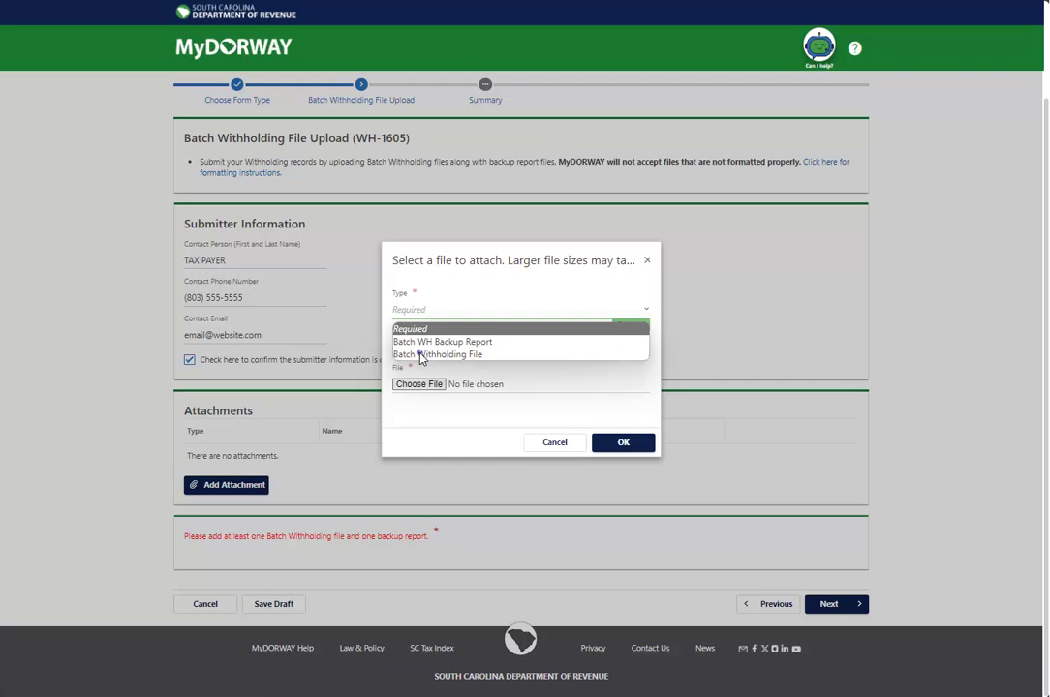
{"action": "left_click", "coordinate": [418, 351]}
{"action": "type", "text": "Batch 1605"}
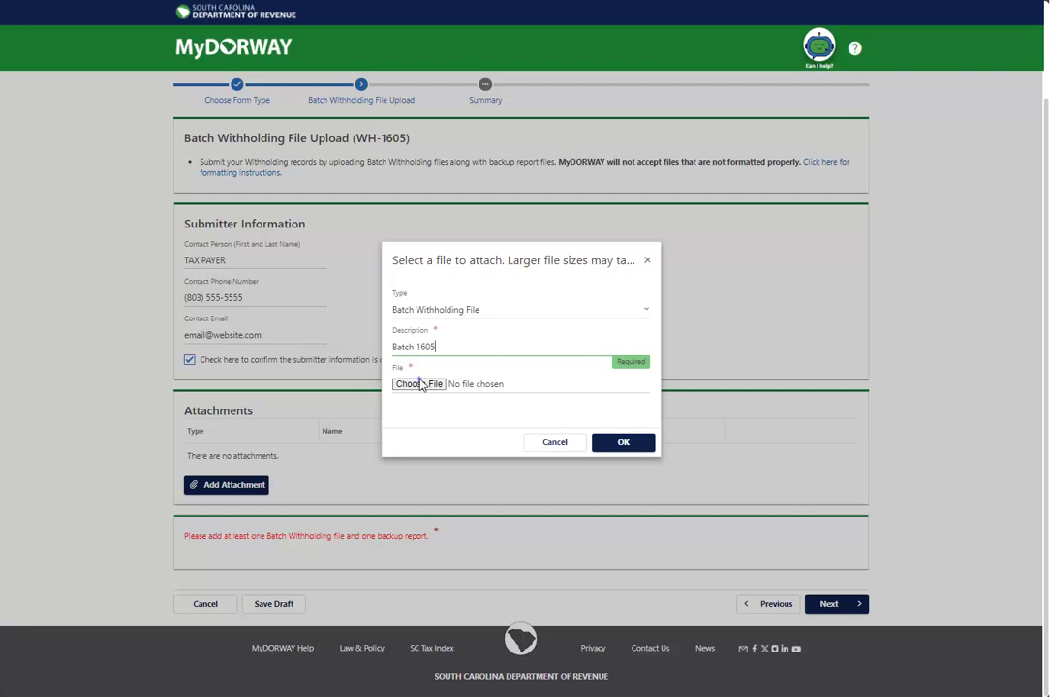
{"action": "left_click", "coordinate": [421, 383]}
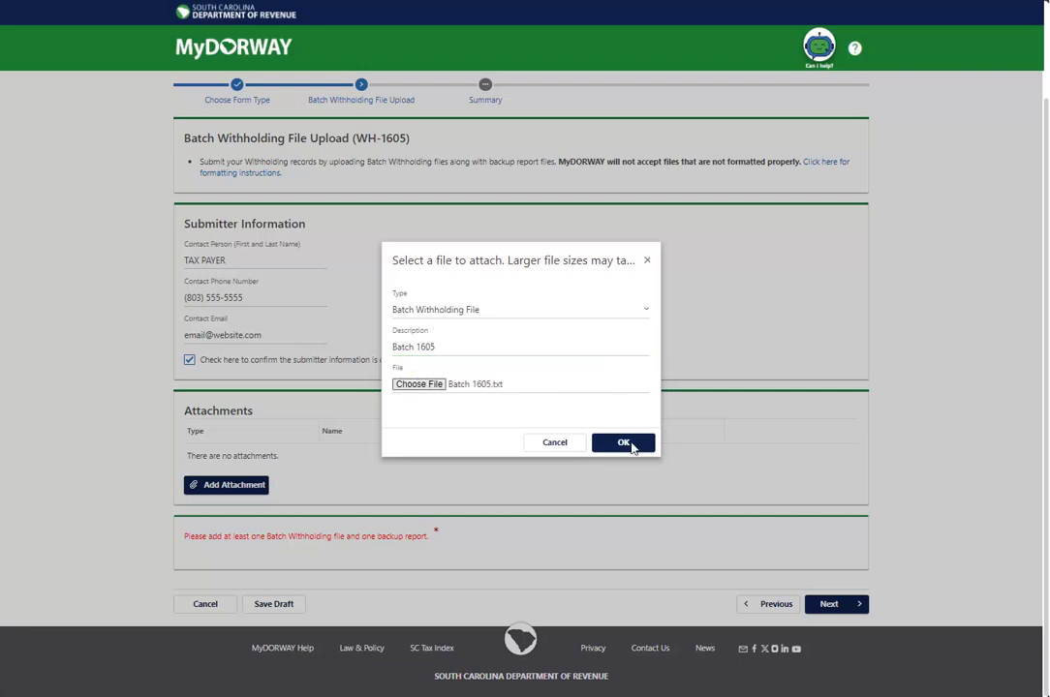
{"action": "left_click", "coordinate": [629, 445]}
{"action": "left_click", "coordinate": [624, 443]}
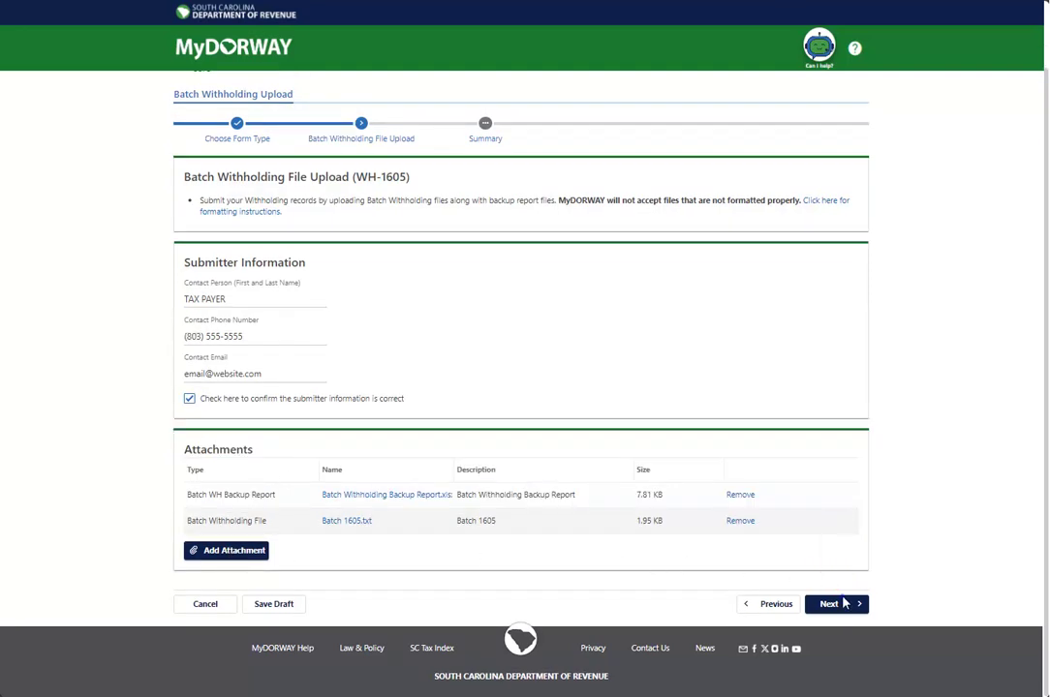
Step: Go to the upload summary and submit the WH-1605 files, signing with the account password
{"action": "left_click", "coordinate": [841, 603]}
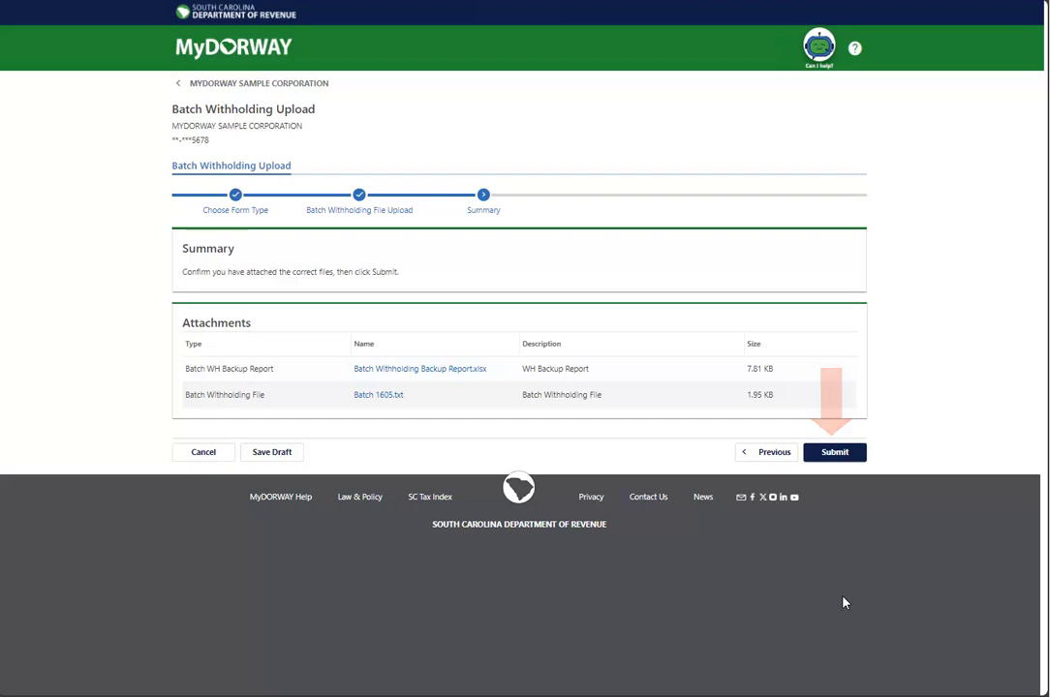
{"action": "left_click", "coordinate": [834, 452]}
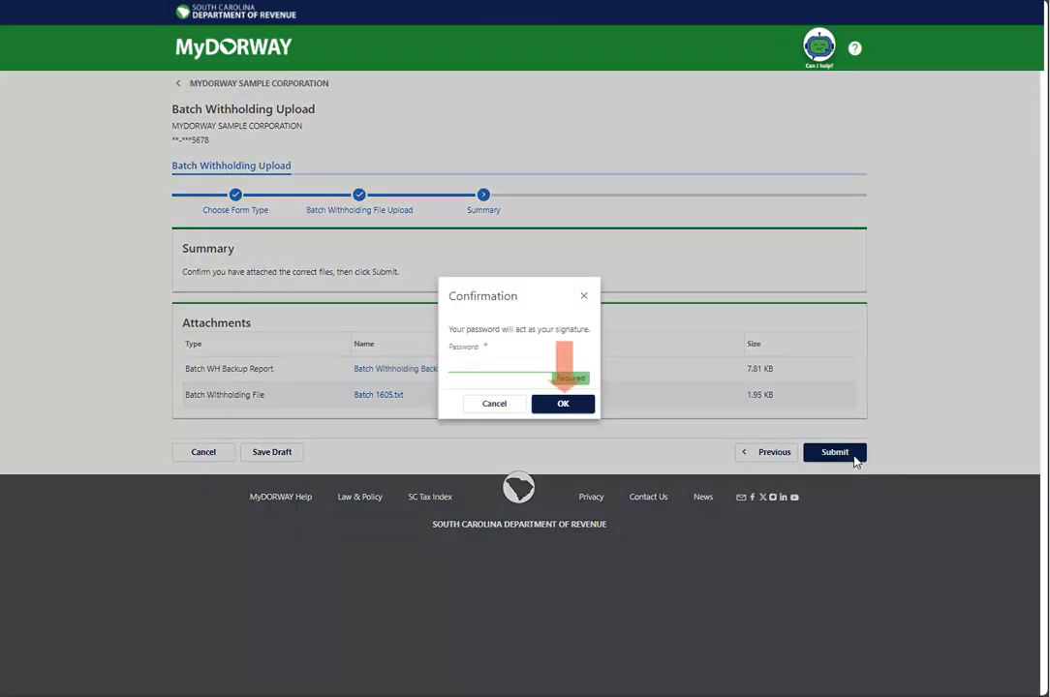
{"action": "left_click", "coordinate": [472, 365]}
{"action": "key", "text": "ctrl+v"}
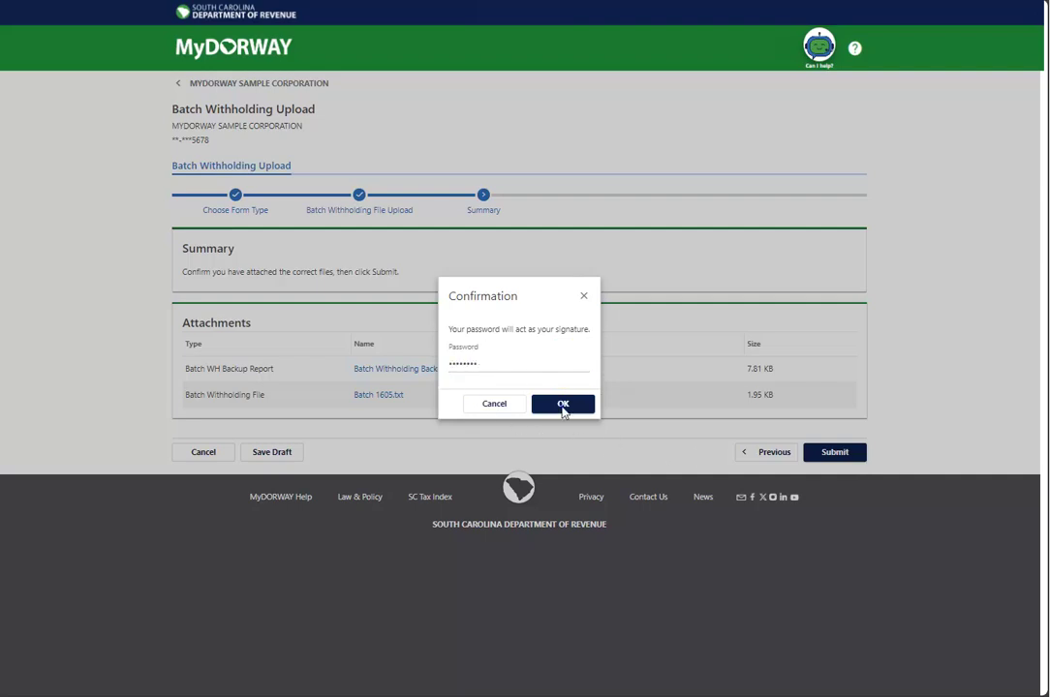
{"action": "left_click", "coordinate": [563, 405]}
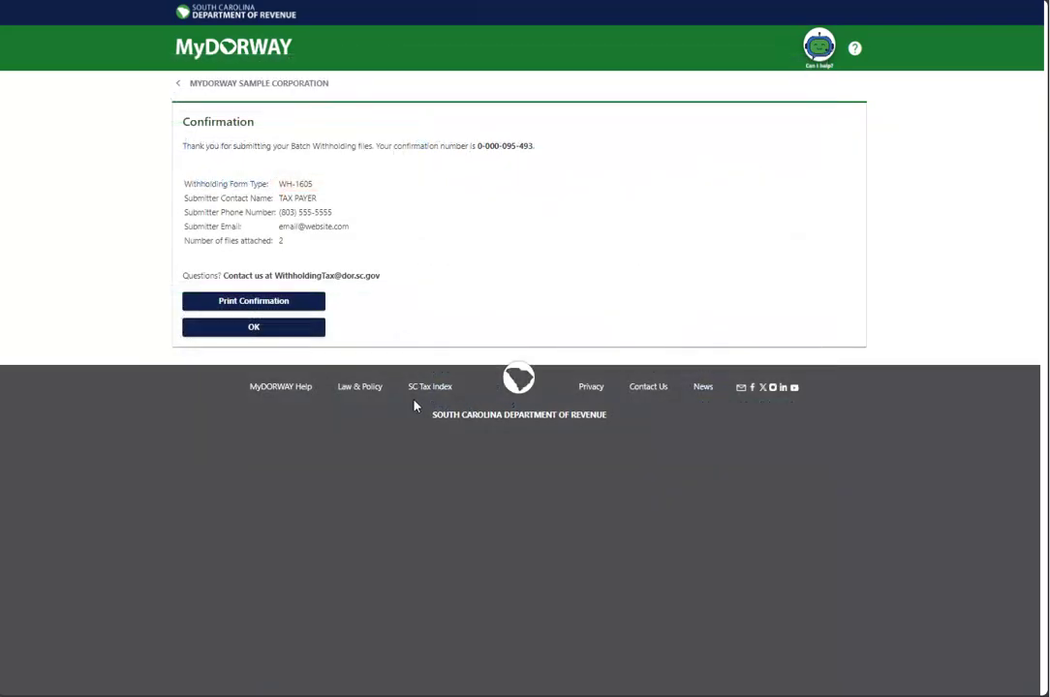
Step: Dismiss the upload confirmation and go to the More services page
{"action": "left_click", "coordinate": [254, 329]}
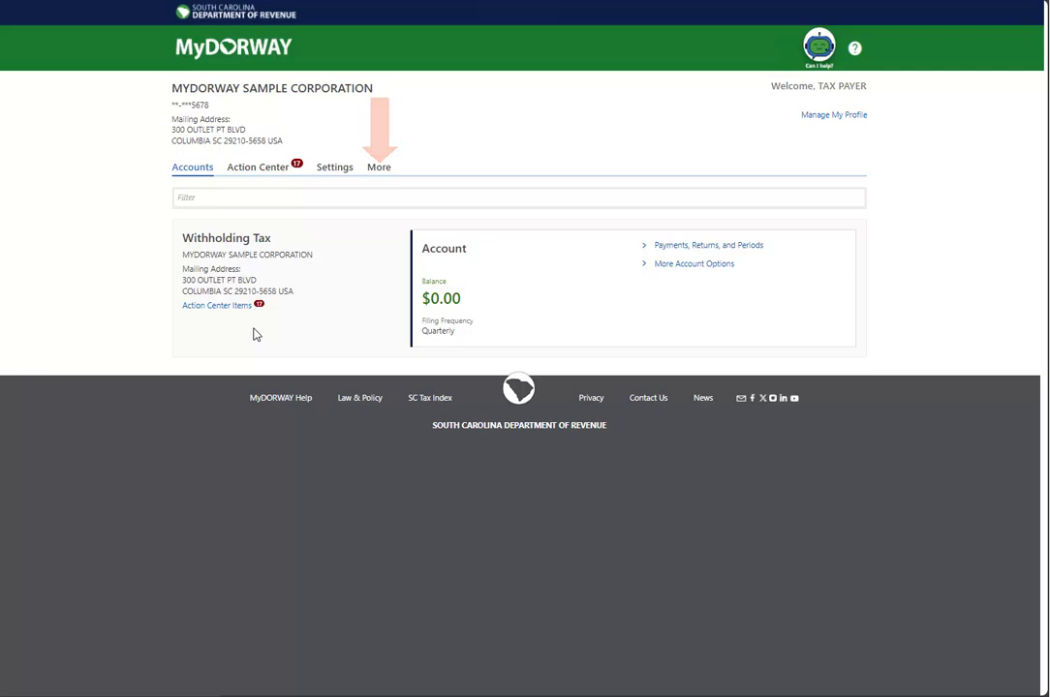
{"action": "left_click", "coordinate": [379, 169]}
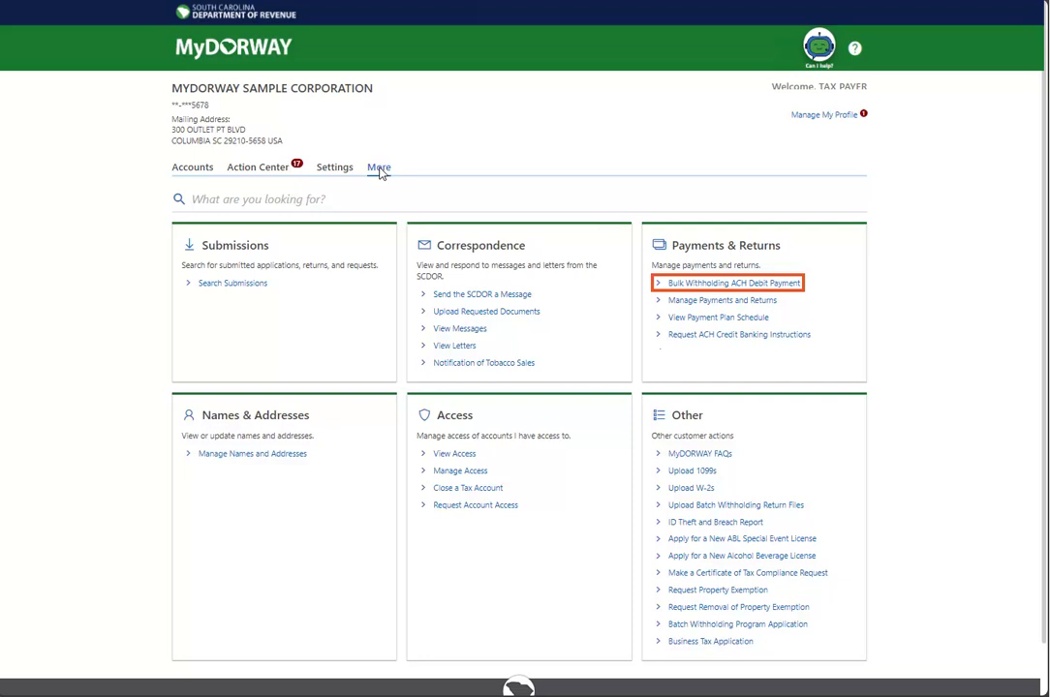
Step: Start a Bulk Withholding ACH Debit Payment, import Bulk Withholding Payments.xlsx, and enter a $700.00 total
{"action": "left_click", "coordinate": [705, 283]}
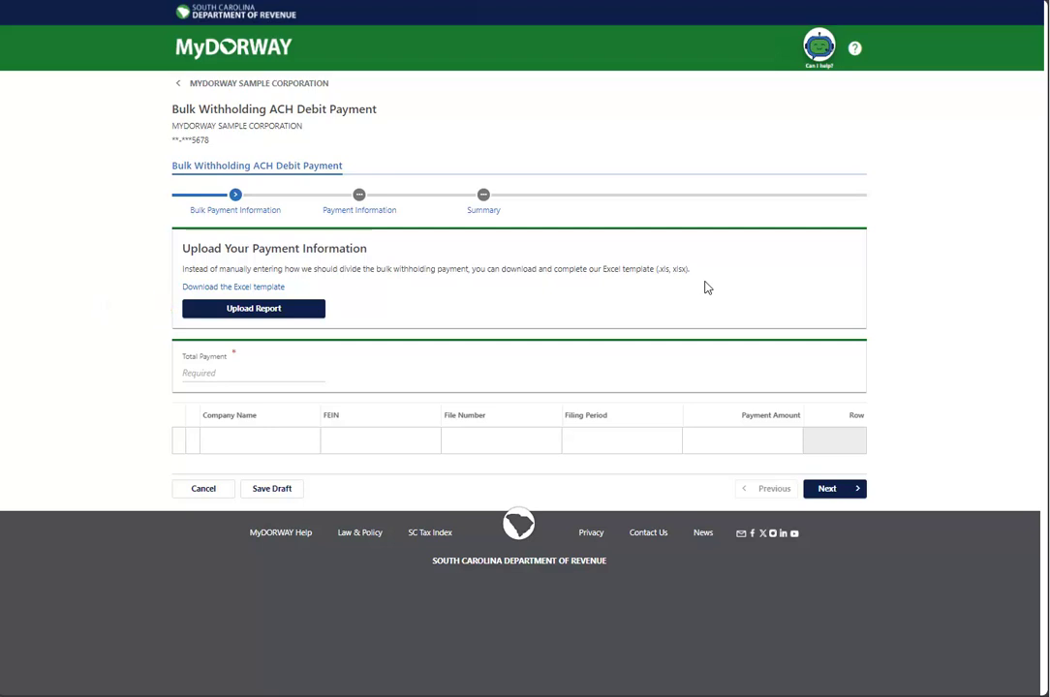
{"action": "left_click", "coordinate": [253, 308]}
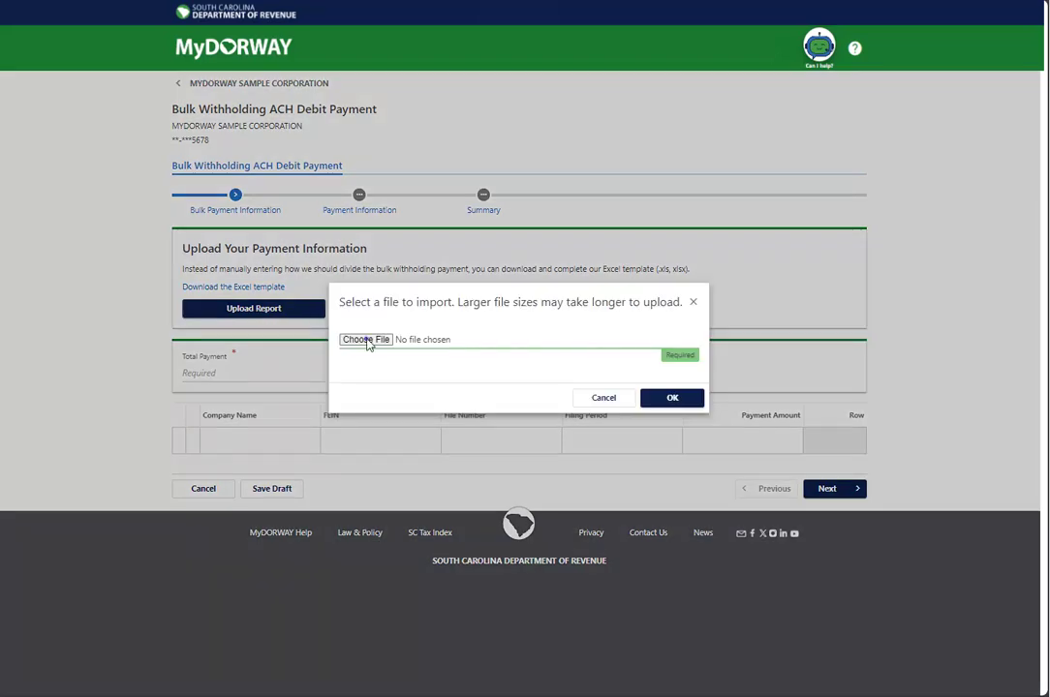
{"action": "left_click", "coordinate": [365, 339]}
{"action": "left_click", "coordinate": [678, 398]}
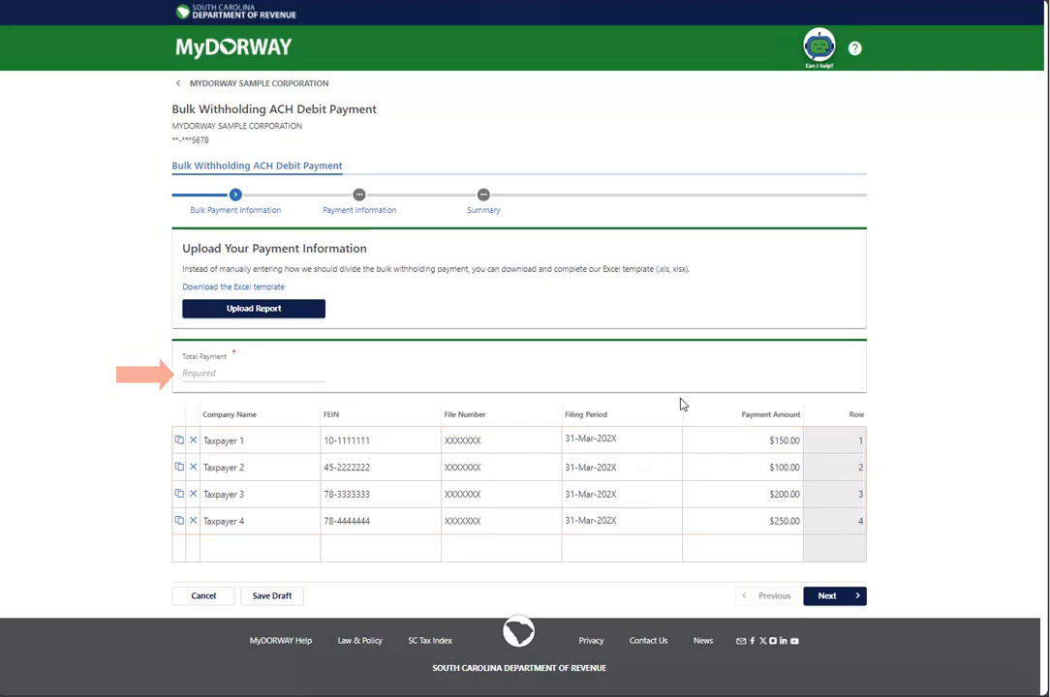
{"action": "left_click", "coordinate": [191, 374]}
{"action": "type", "text": "700.00"}
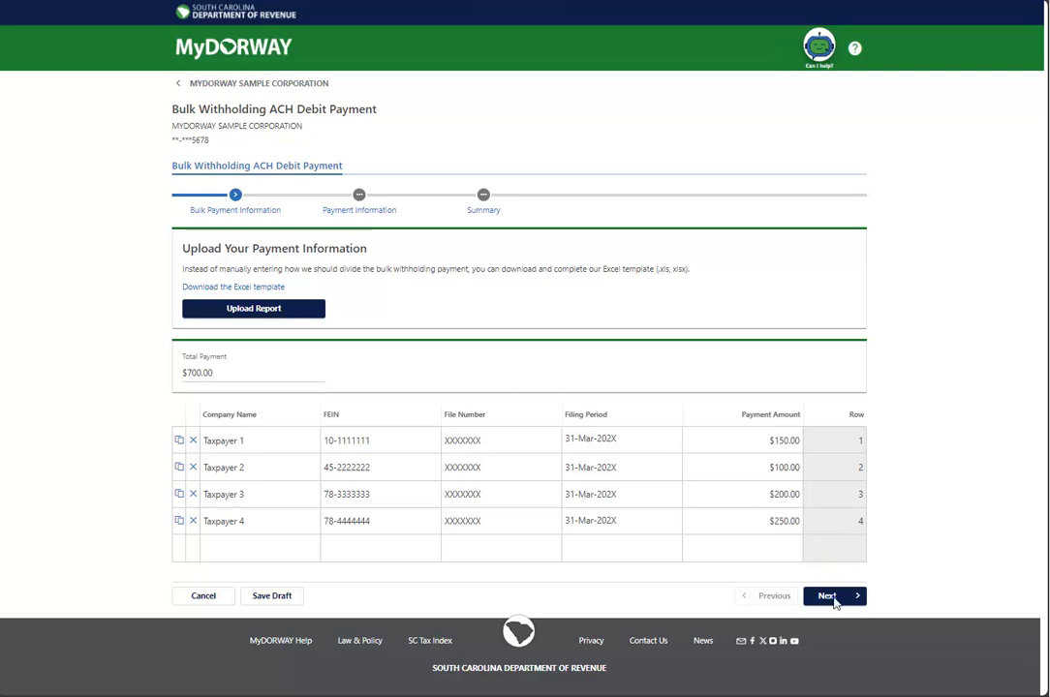
{"action": "left_click", "coordinate": [831, 597]}
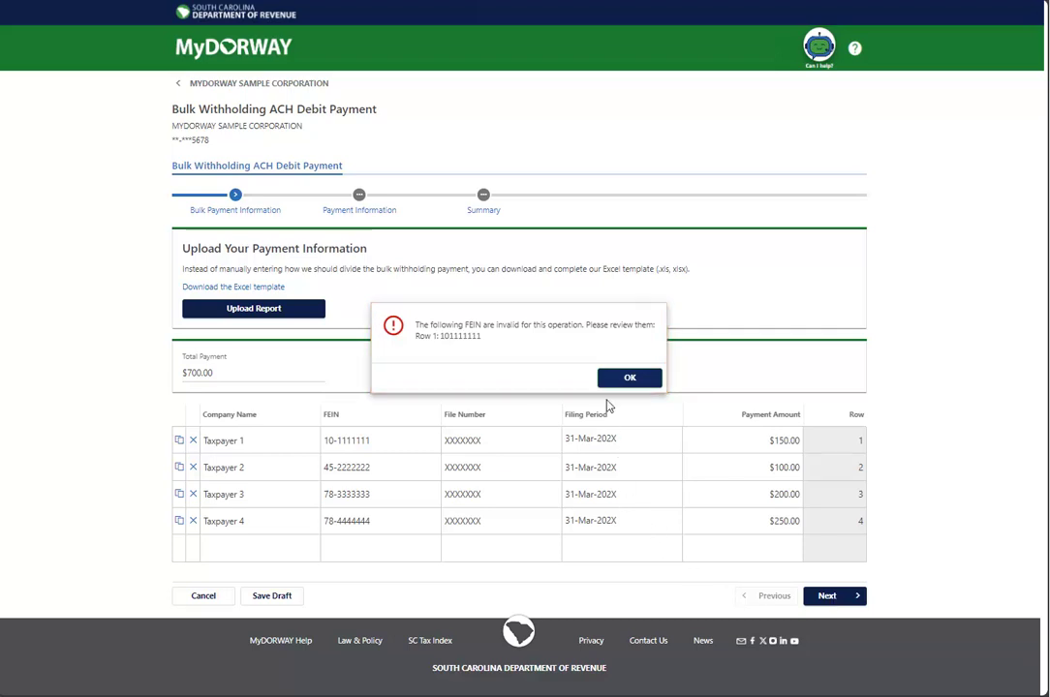
Step: Dismiss the invalid FEIN error, correct Taxpayer 1's FEIN, and advance to payment information
{"action": "left_click", "coordinate": [610, 378]}
{"action": "left_click", "coordinate": [363, 441]}
{"action": "type", "text": "45-1111111"}
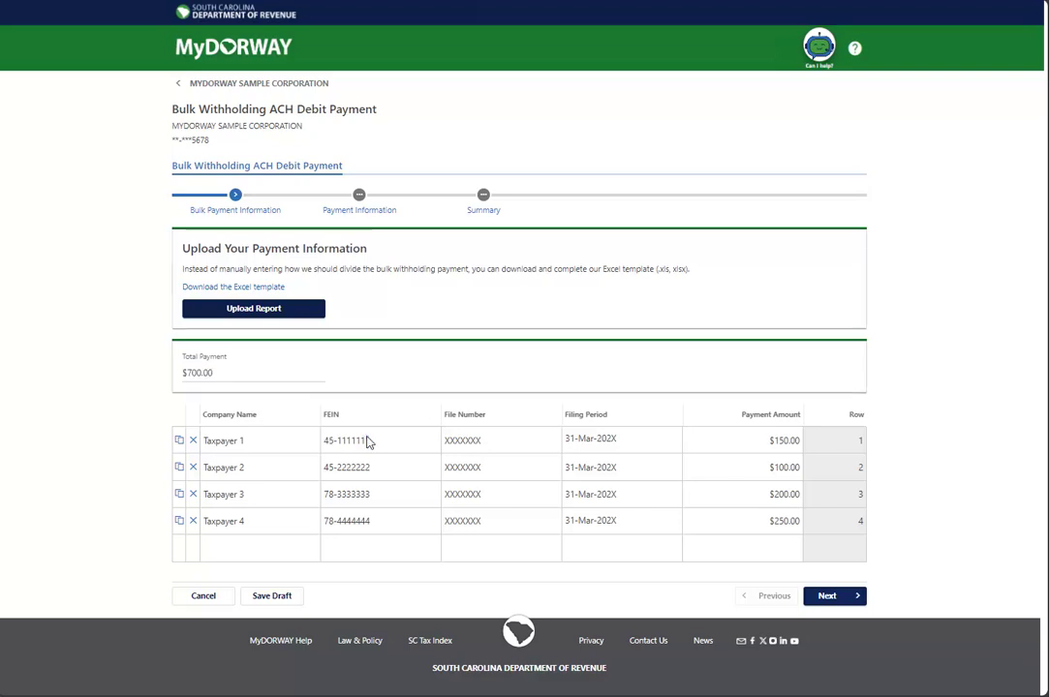
{"action": "left_click", "coordinate": [829, 597]}
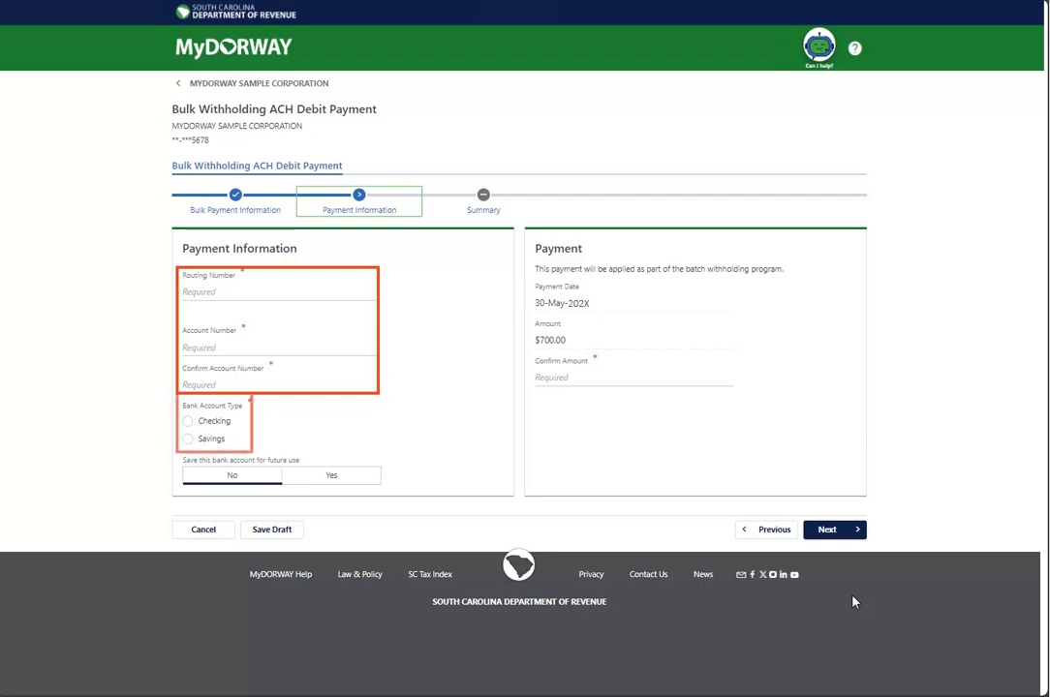
Step: Enter the PREMIER BANK routing and account numbers, choose Checking, and confirm the $700.00 amount
{"action": "left_click", "coordinate": [212, 291]}
{"action": "type", "text": "XXXXXXXXX"}
{"action": "left_click", "coordinate": [201, 367]}
{"action": "type", "text": "123456"}
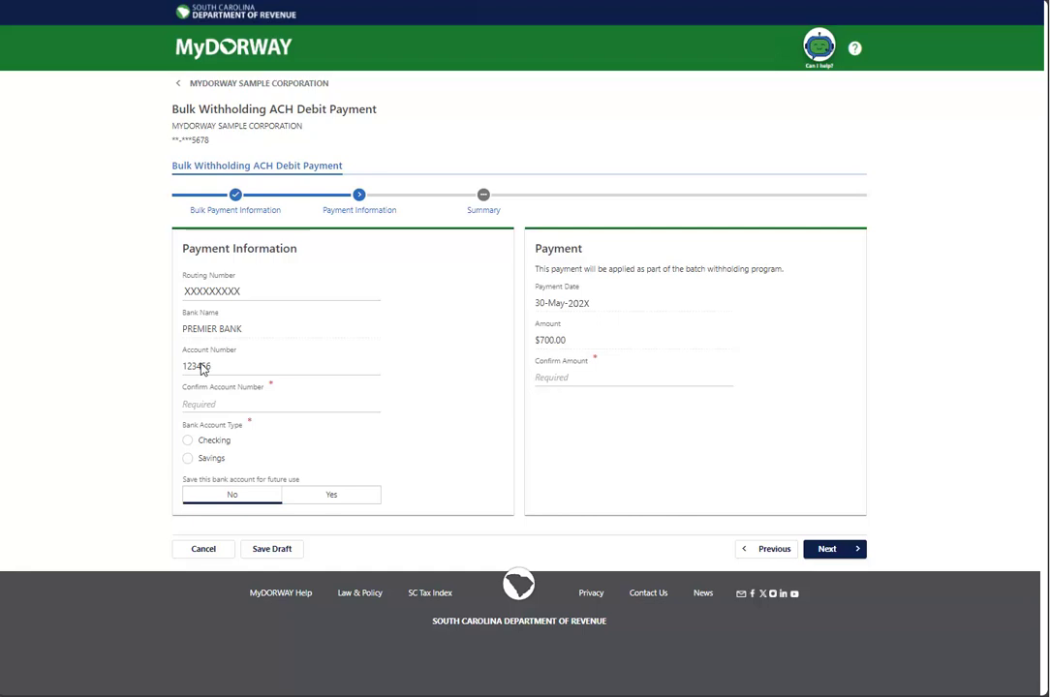
{"action": "left_click", "coordinate": [201, 404]}
{"action": "type", "text": "123456"}
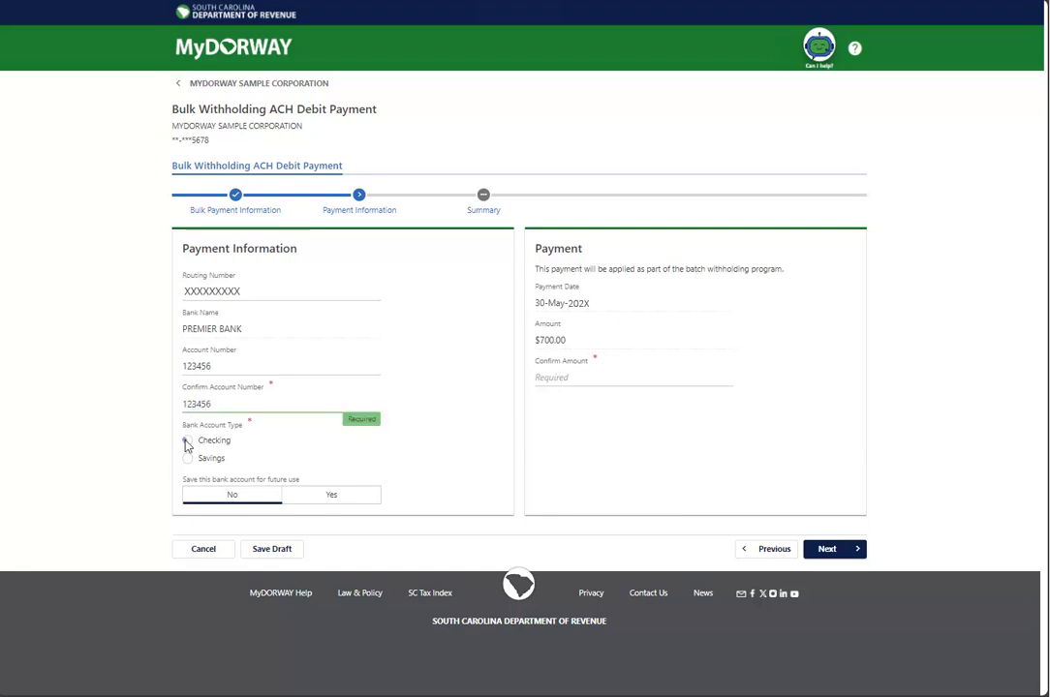
{"action": "left_click", "coordinate": [188, 442]}
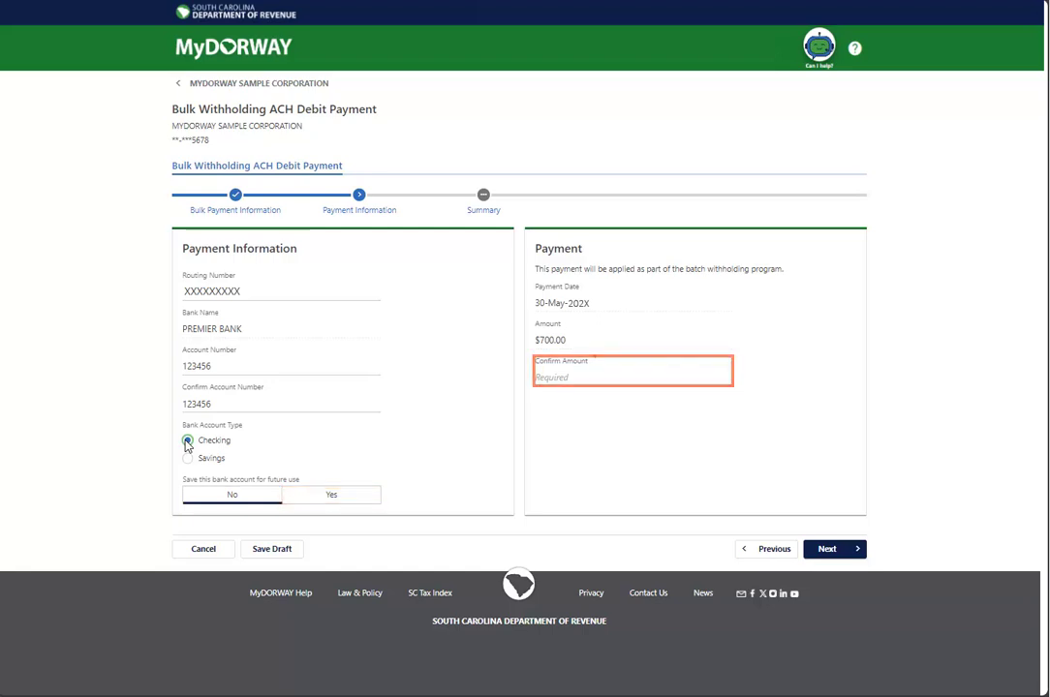
{"action": "left_click", "coordinate": [549, 378]}
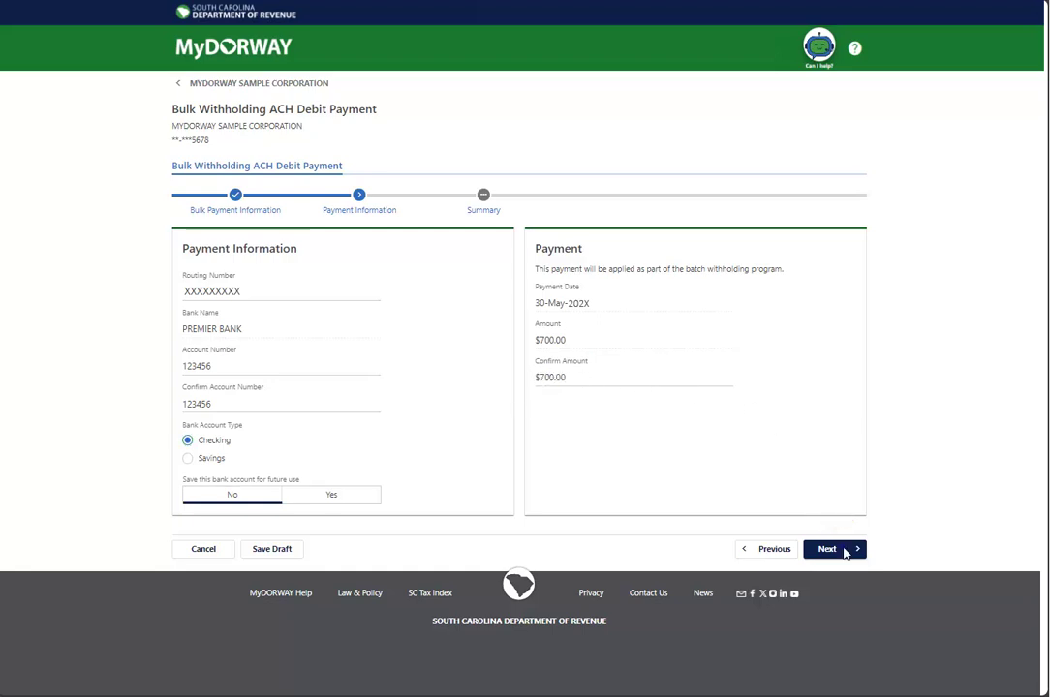
{"action": "left_click", "coordinate": [842, 551]}
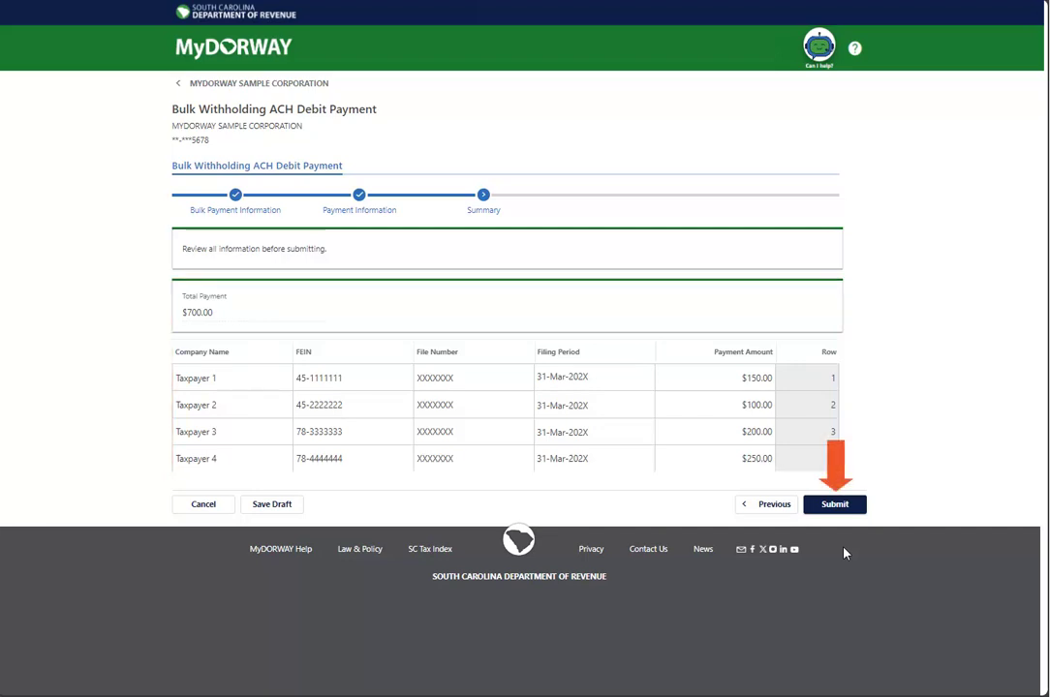
Step: Submit the ACH debit payment signed with the account password, then close the confirmation page
{"action": "left_click", "coordinate": [835, 504]}
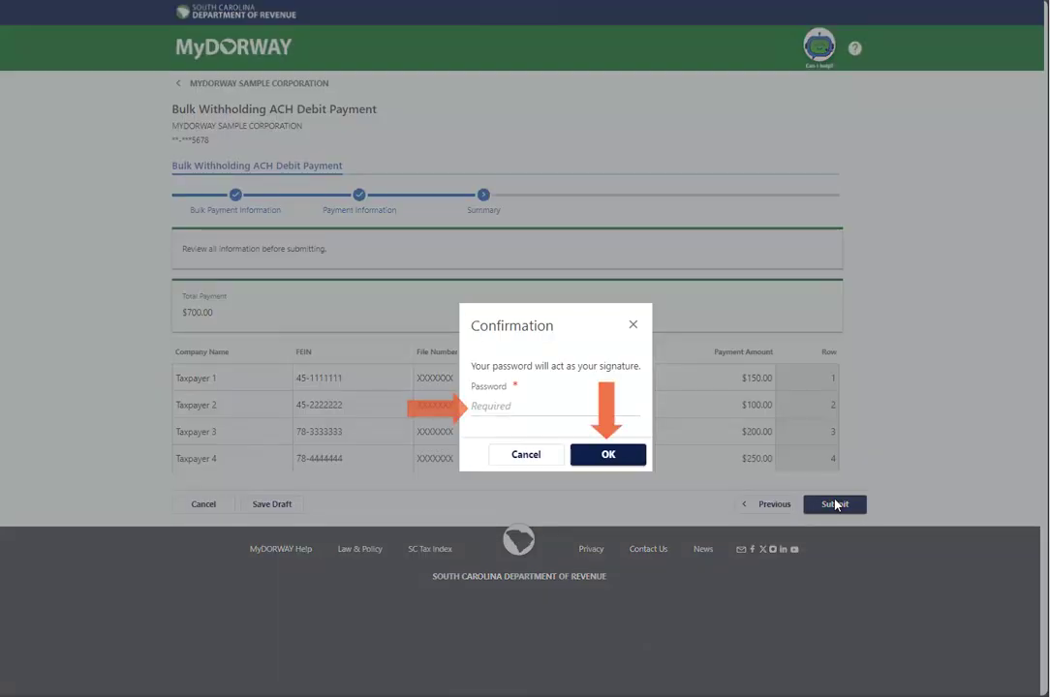
{"action": "left_click", "coordinate": [495, 408]}
{"action": "key", "text": "ctrl+v"}
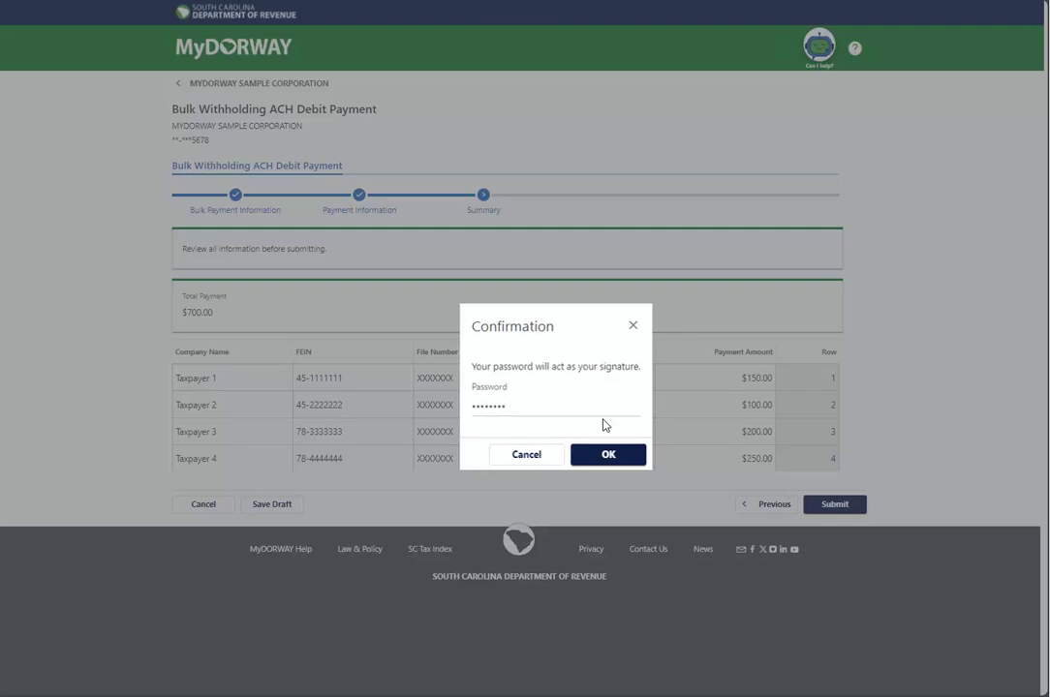
{"action": "left_click", "coordinate": [607, 454]}
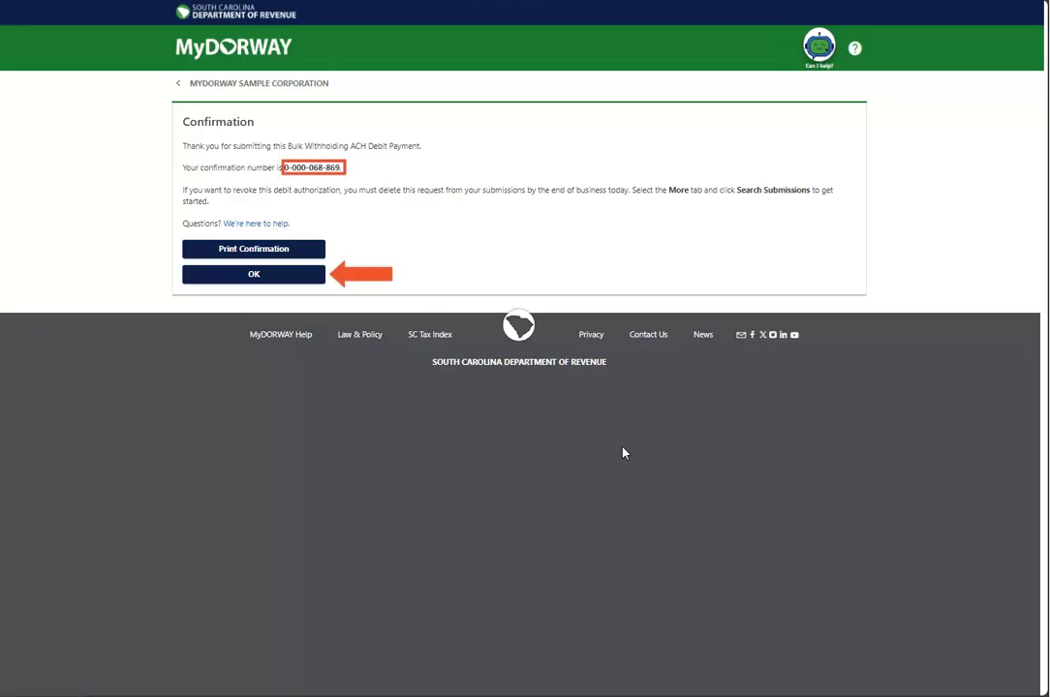
{"action": "left_click", "coordinate": [272, 278]}
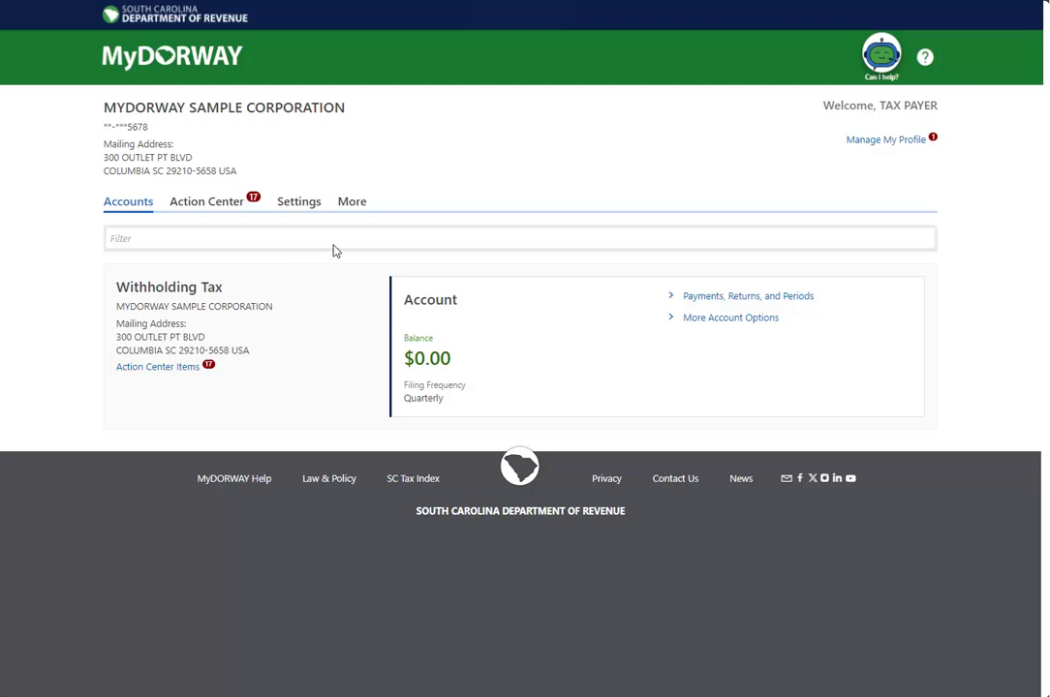
Step: Start an ACH credit banking instructions request from the More services, confirming the contact information is correct
{"action": "left_click", "coordinate": [345, 207]}
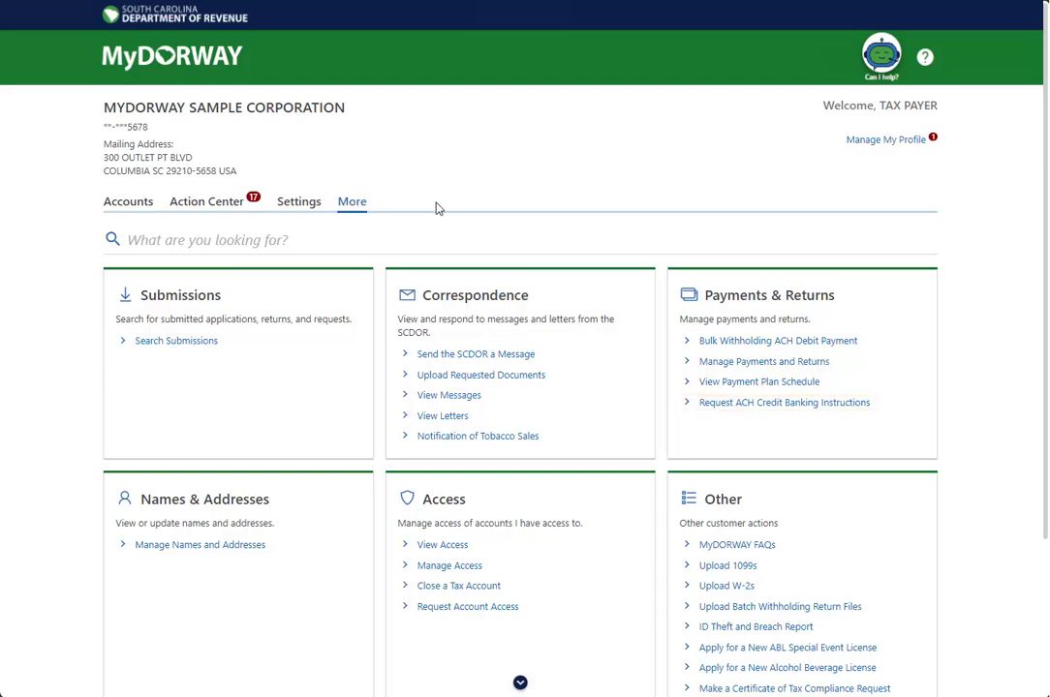
{"action": "left_click", "coordinate": [783, 403]}
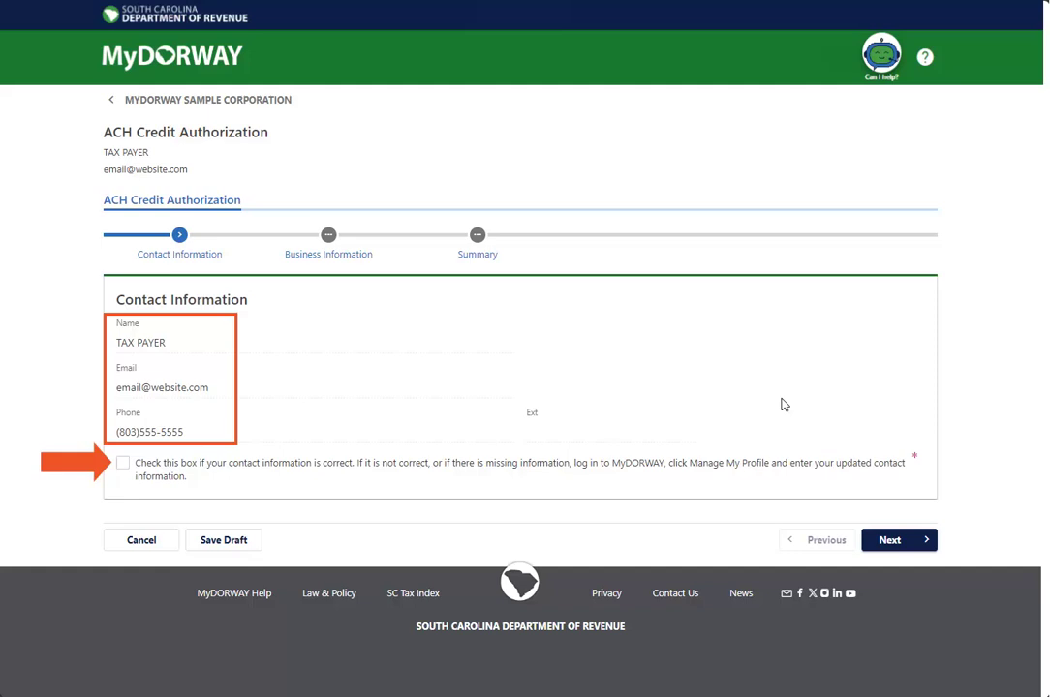
{"action": "left_click", "coordinate": [123, 463]}
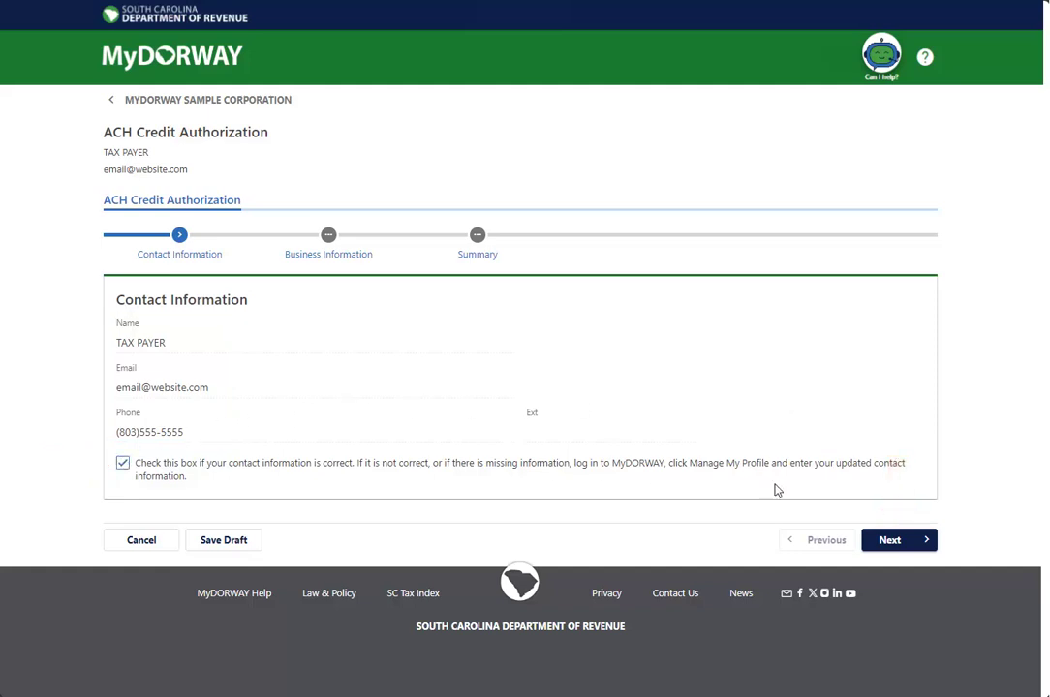
{"action": "left_click", "coordinate": [889, 539]}
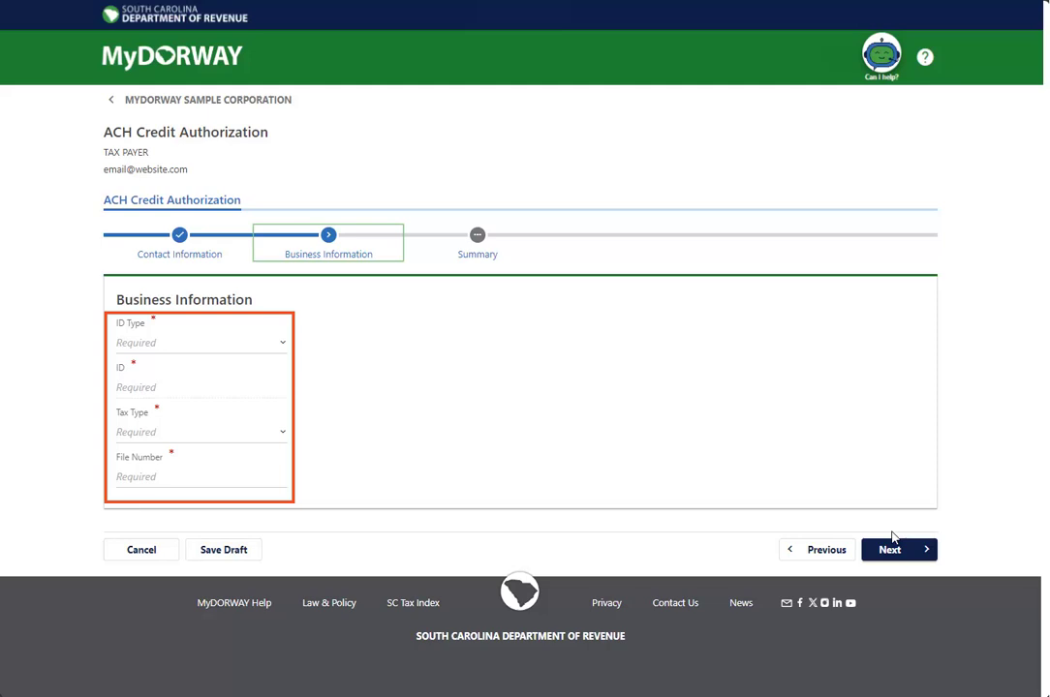
Step: Enter the business's FEIN as ID type, Withholding Tax as tax type, and the withholding file number
{"action": "left_click", "coordinate": [202, 345]}
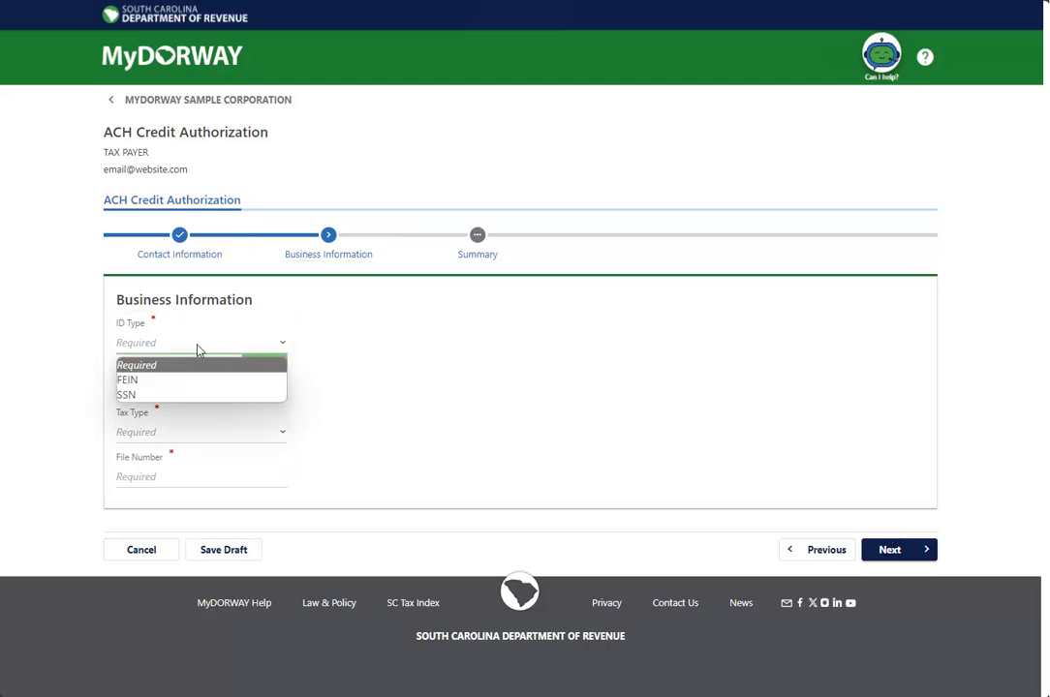
{"action": "left_click", "coordinate": [181, 380]}
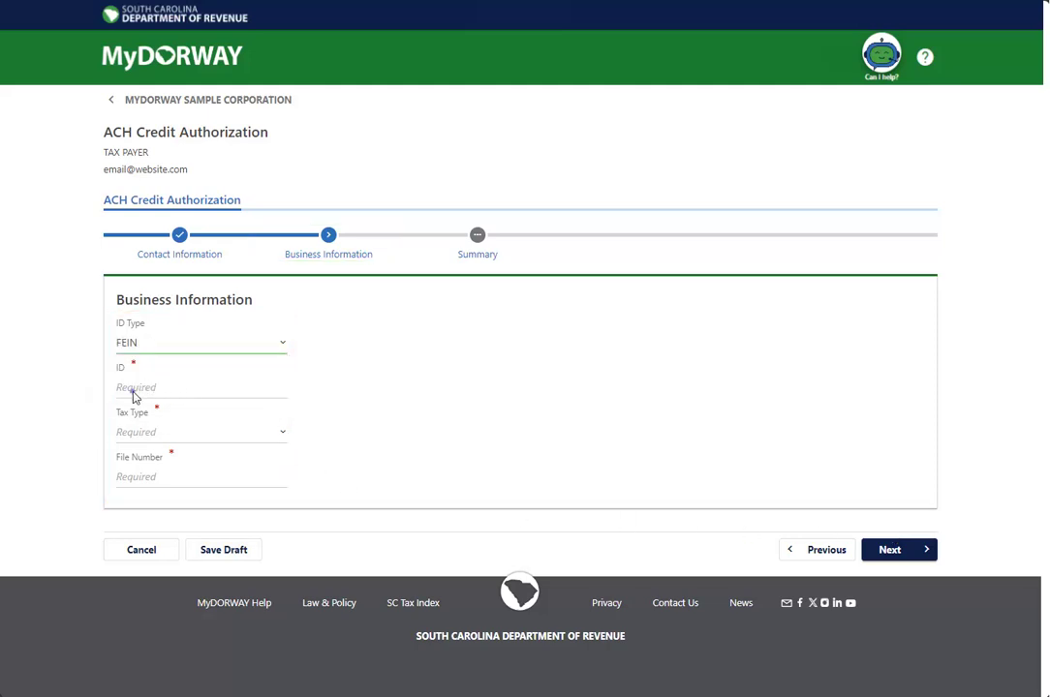
{"action": "left_click", "coordinate": [135, 393]}
{"action": "type", "text": "67- XXXXXXX"}
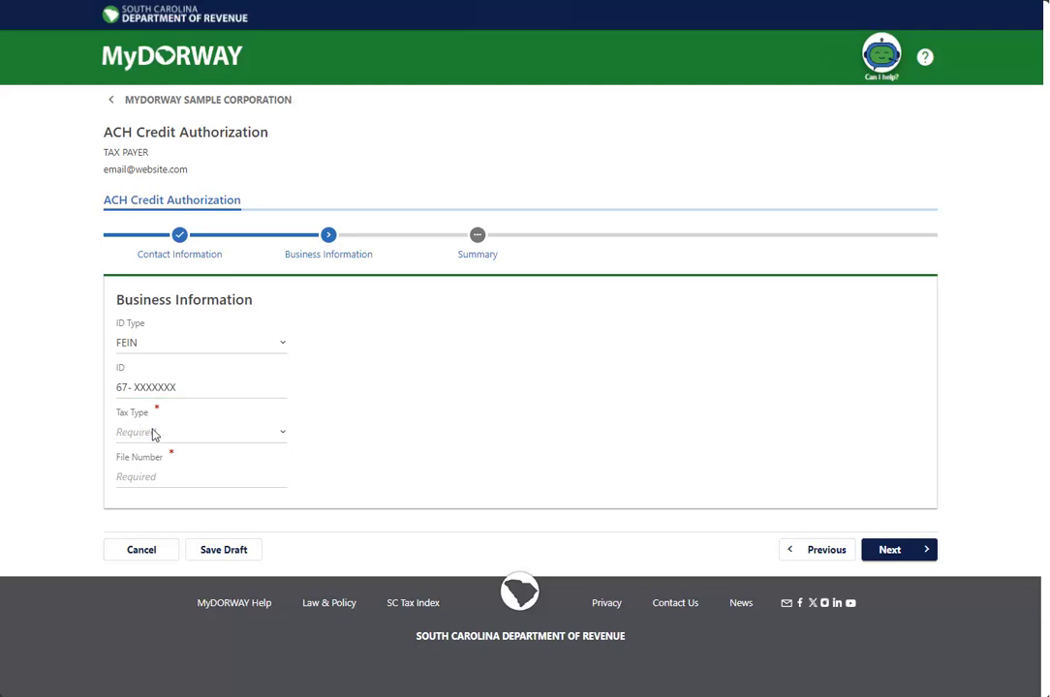
{"action": "left_click", "coordinate": [160, 438]}
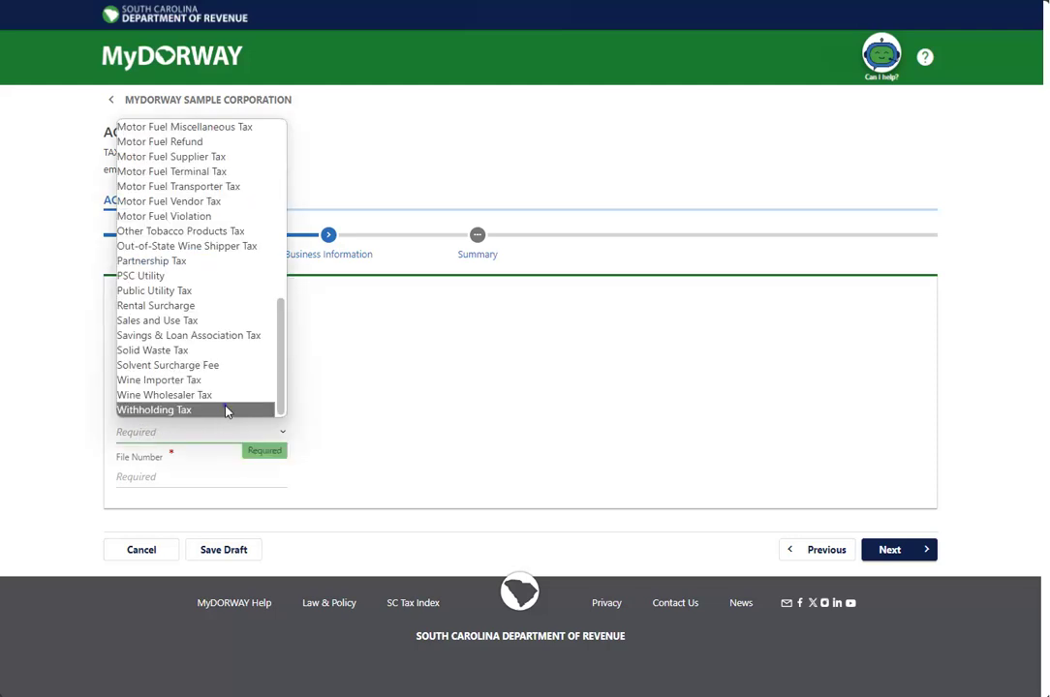
{"action": "left_click", "coordinate": [225, 410]}
{"action": "left_click", "coordinate": [157, 477]}
{"action": "type", "text": "XXXXXXXXX"}
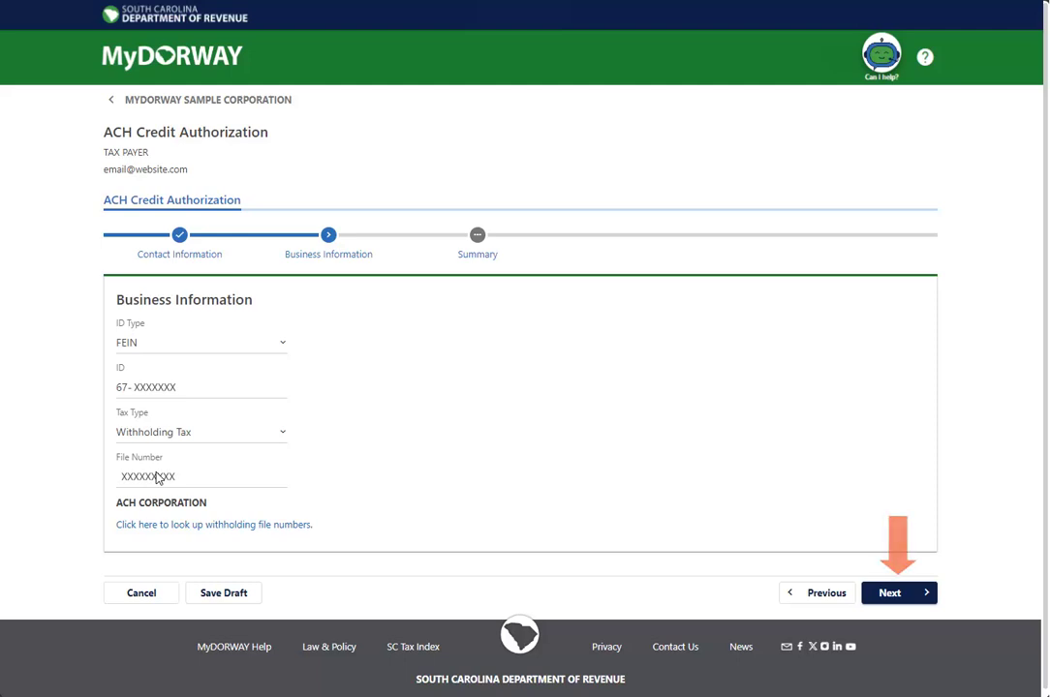
{"action": "left_click", "coordinate": [902, 592]}
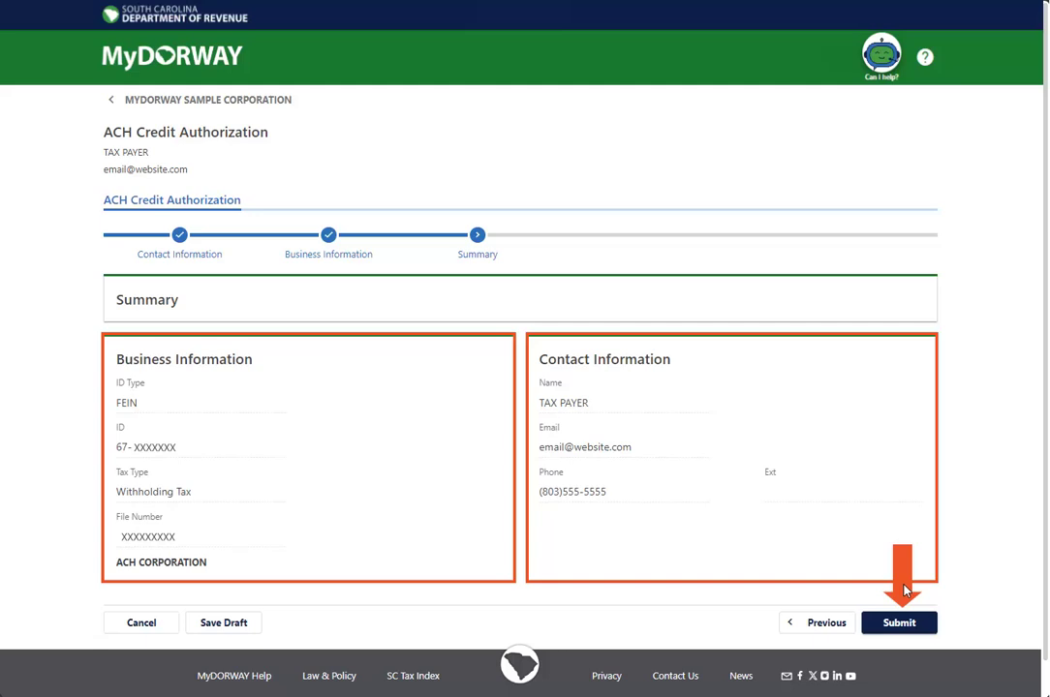
Step: Submit the ACH credit authorization, signing with the account password, and dismiss the confirmation page
{"action": "left_click", "coordinate": [905, 624]}
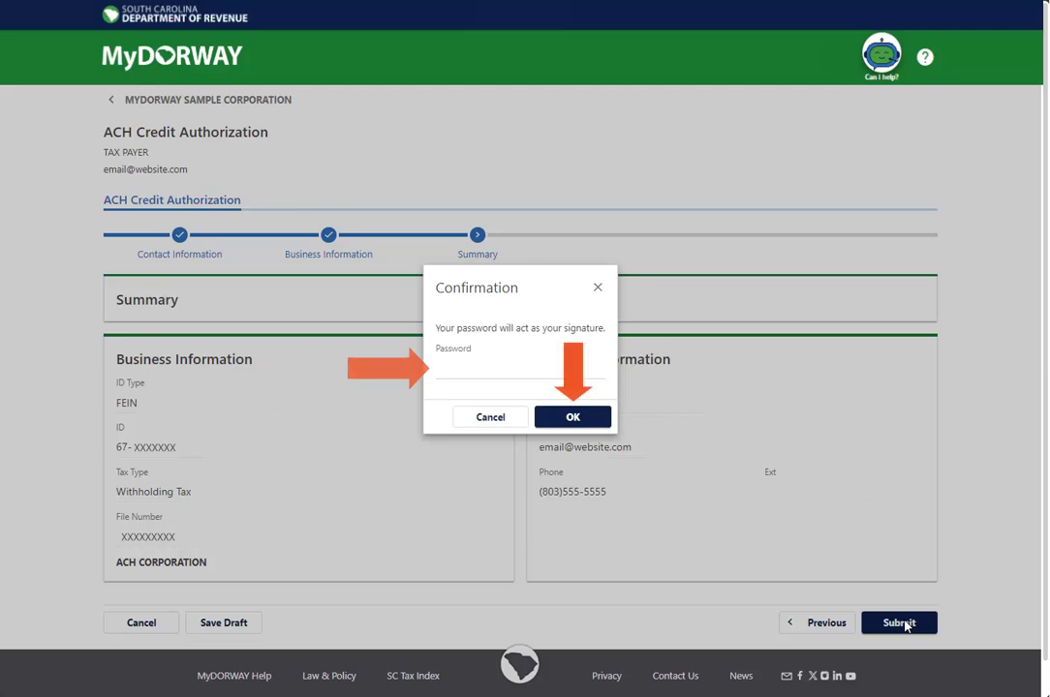
{"action": "left_click", "coordinate": [445, 365]}
{"action": "type", "text": "********"}
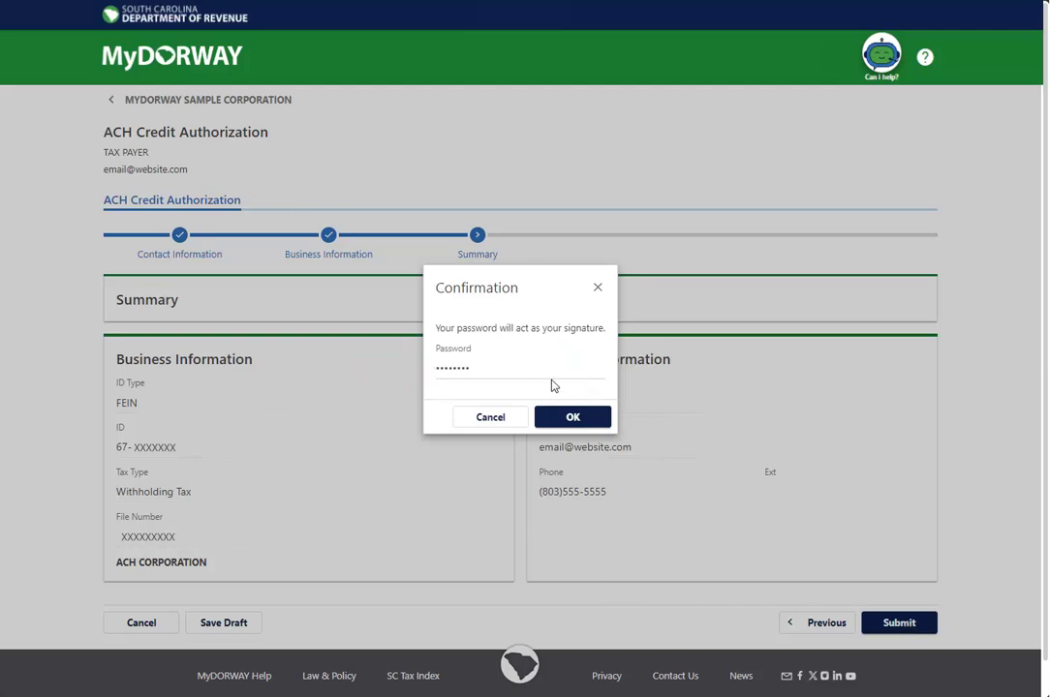
{"action": "left_click", "coordinate": [572, 417]}
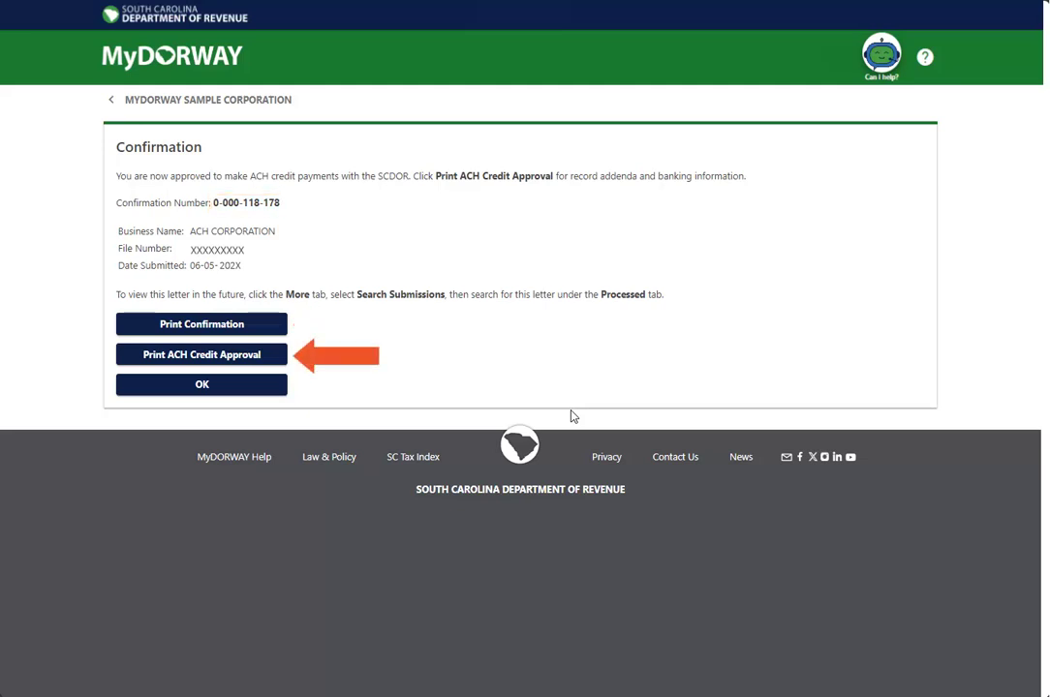
{"action": "left_click", "coordinate": [207, 385]}
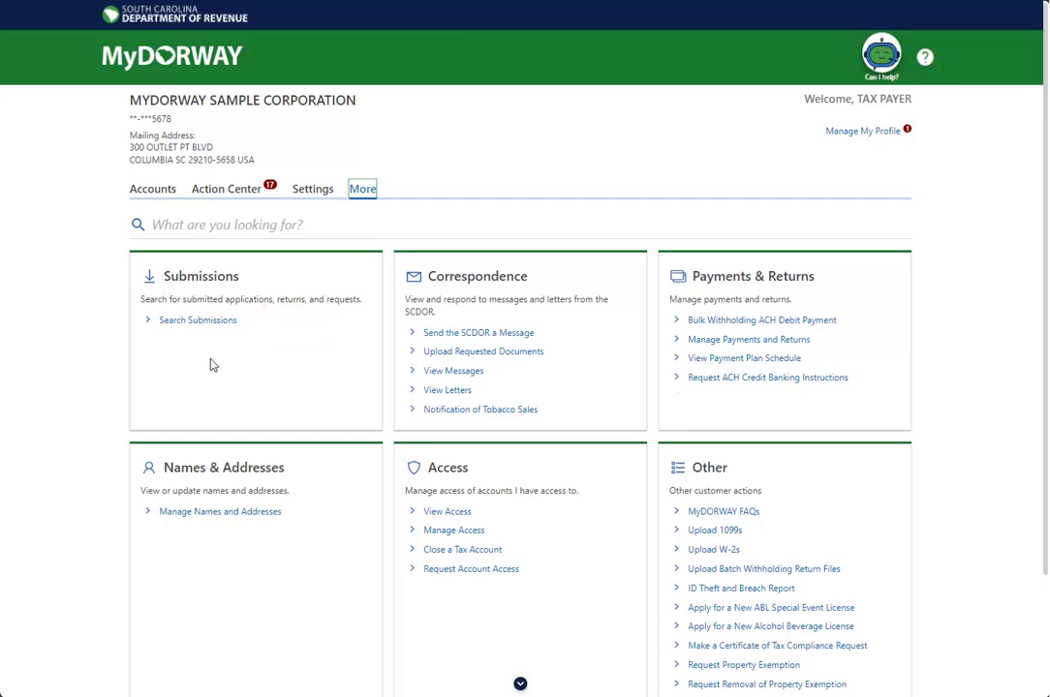
Step: Open the ACH Credit Authorization from the Pending list in Search Submissions
{"action": "left_click", "coordinate": [211, 322]}
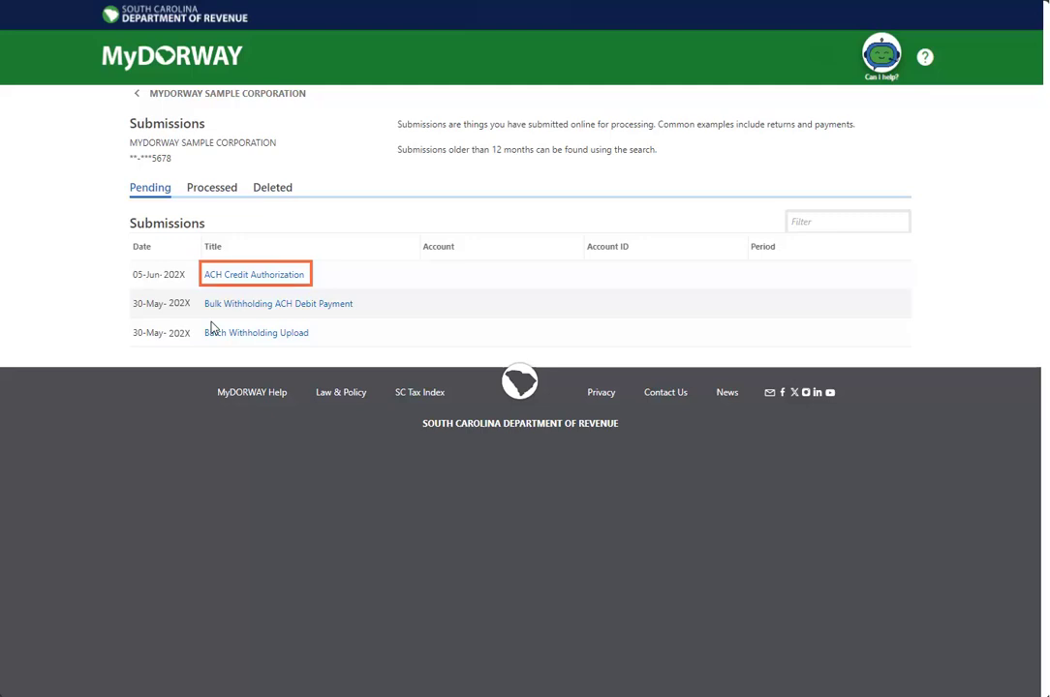
{"action": "left_click", "coordinate": [287, 275]}
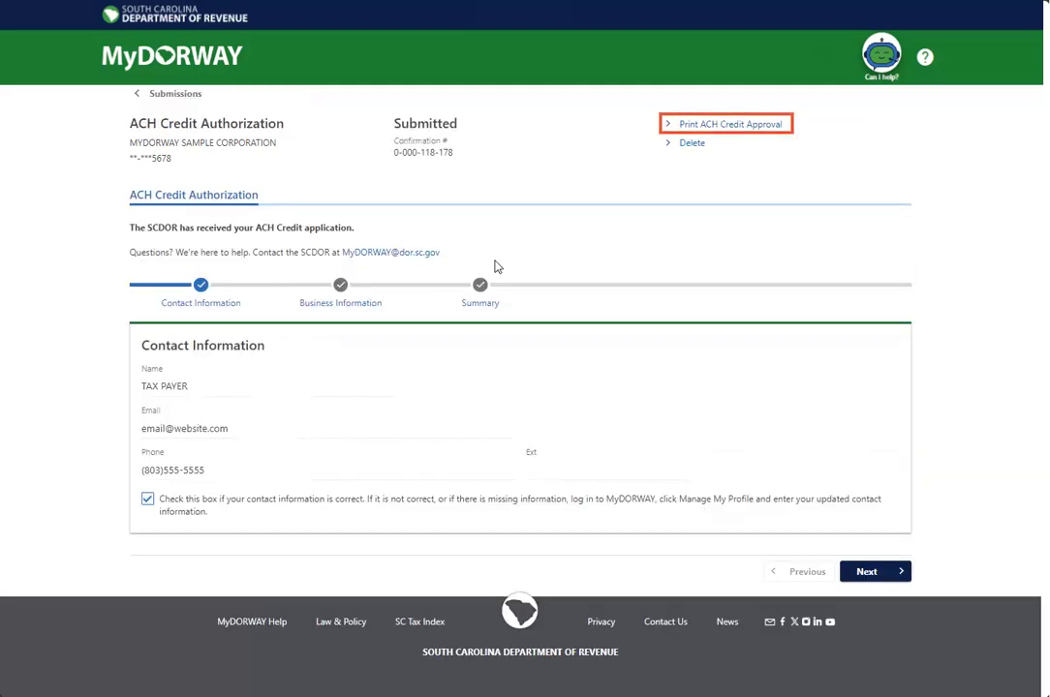